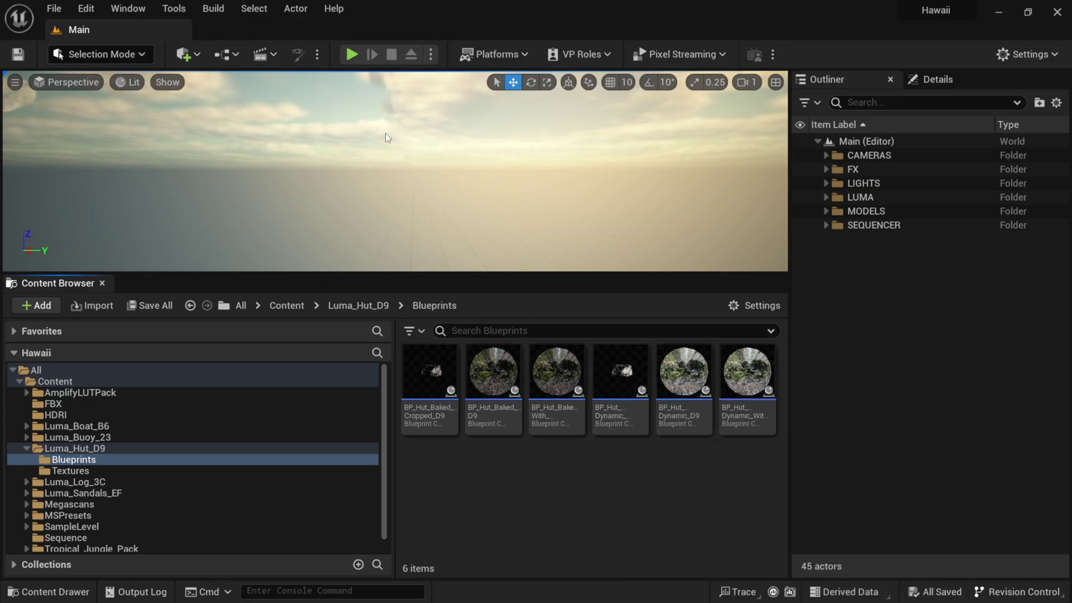
- Place the BP_Hut_Dynamic_Cropped_D9 blueprint in the level, enlarge the viewport and inspect the hut up close
left_click_drag(631, 394, 412, 218)
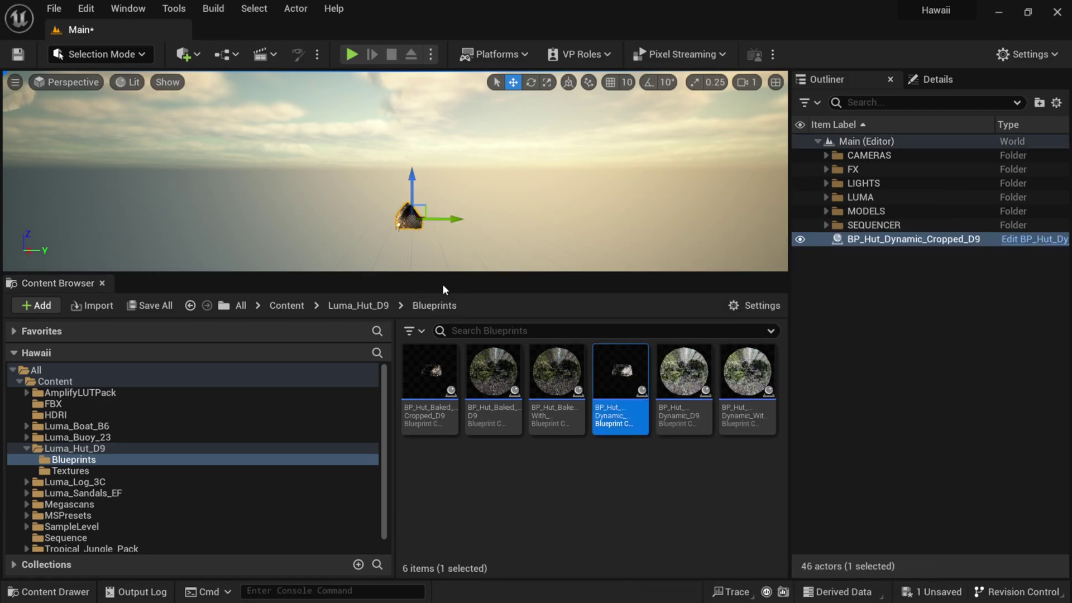
left_click_drag(438, 274, 438, 370)
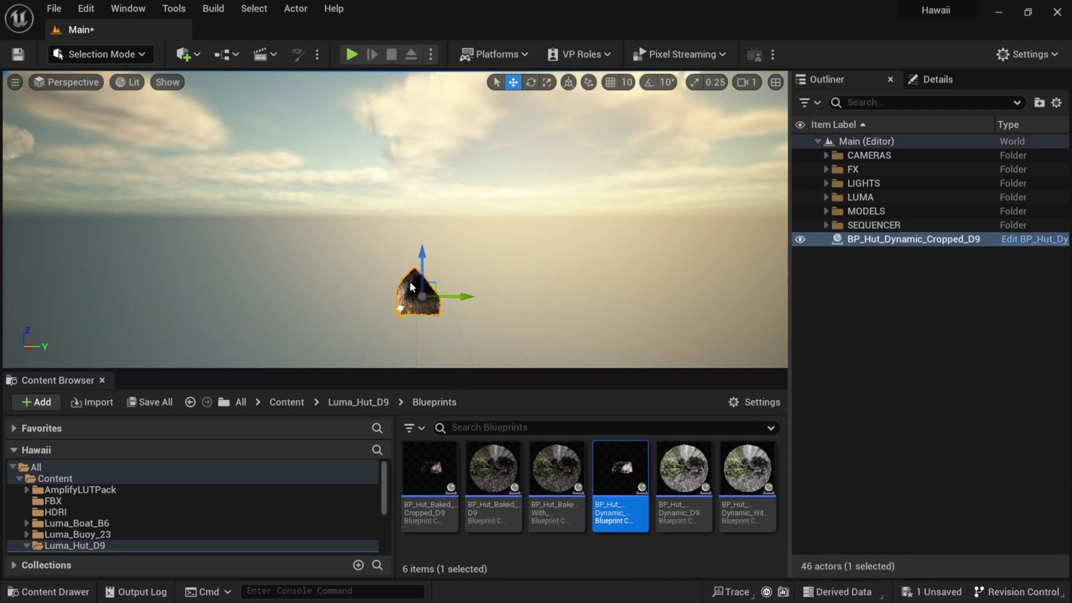
double_click(869, 246)
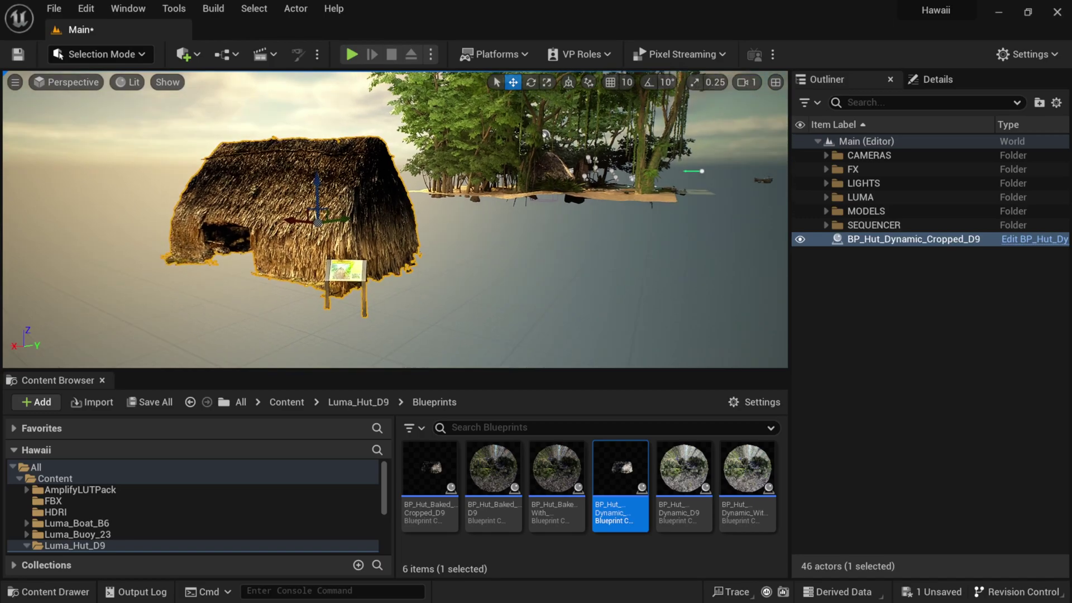
scroll(396, 218, "down", 2)
key("w")
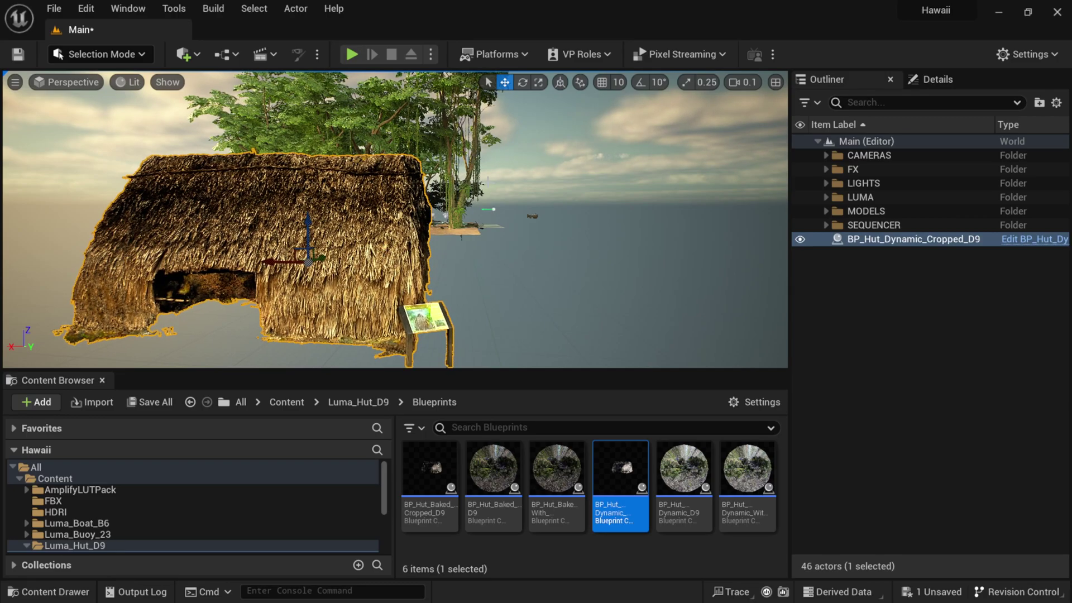
key("w")
mouse_move(468, 207)
right_mouse_down()
mouse_move(441, 209)
mouse_move(476, 210)
right_mouse_up()
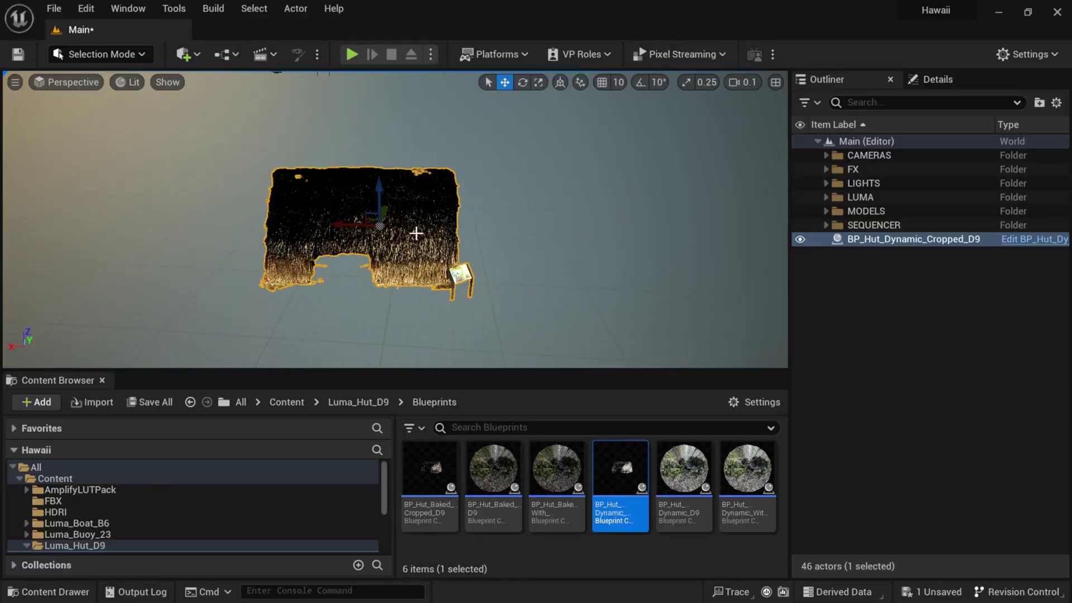
- Replace the dynamic hut in the level with the BP_Hut_Baked_Cropped_D9 blueprint and inspect it up close
key("Delete")
left_click_drag(430, 475, 399, 234)
double_click(899, 240)
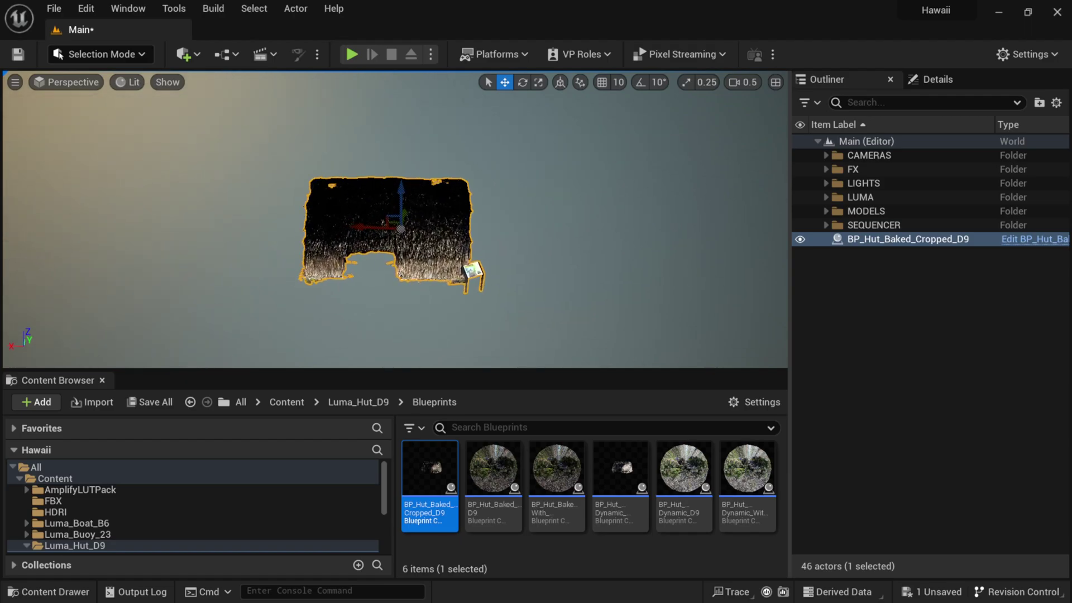
scroll(390, 234, "up", 10)
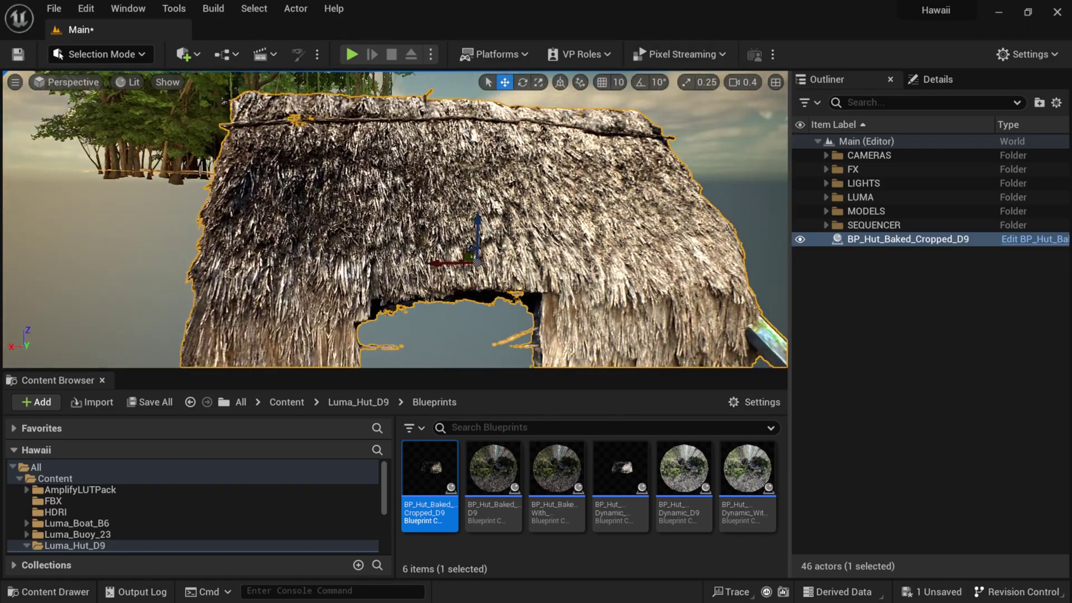
mouse_move(391, 224)
right_mouse_down()
mouse_move(379, 171)
mouse_move(388, 184)
mouse_move(351, 209)
mouse_move(390, 216)
mouse_move(373, 218)
right_mouse_up()
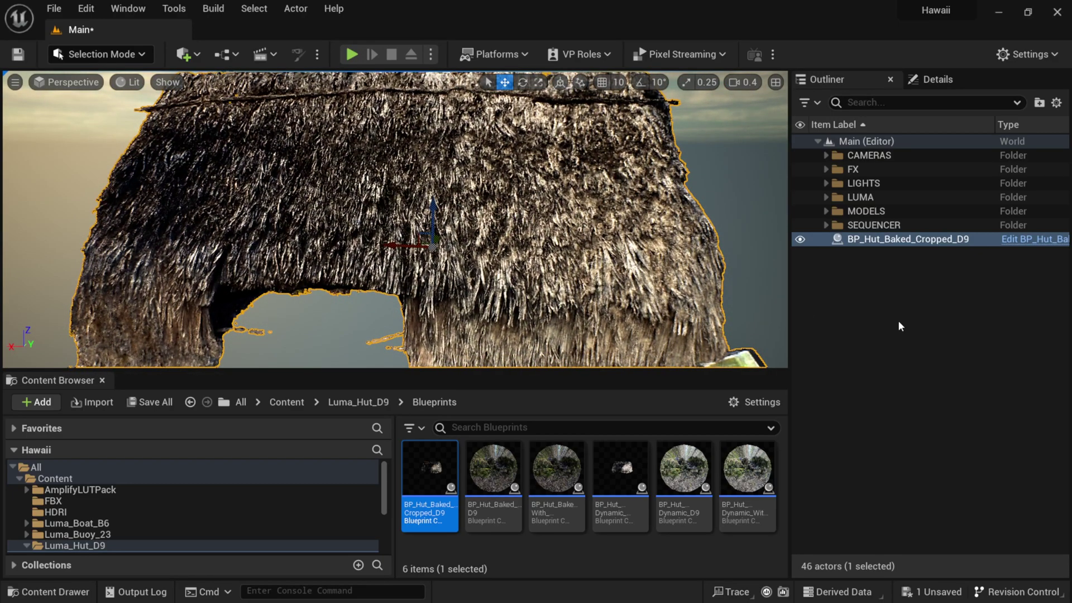
- Delete the baked hut, then place the cropped dynamic buoy blueprint from Luma_Buoy_23 in the level and inspect it
left_click(875, 242)
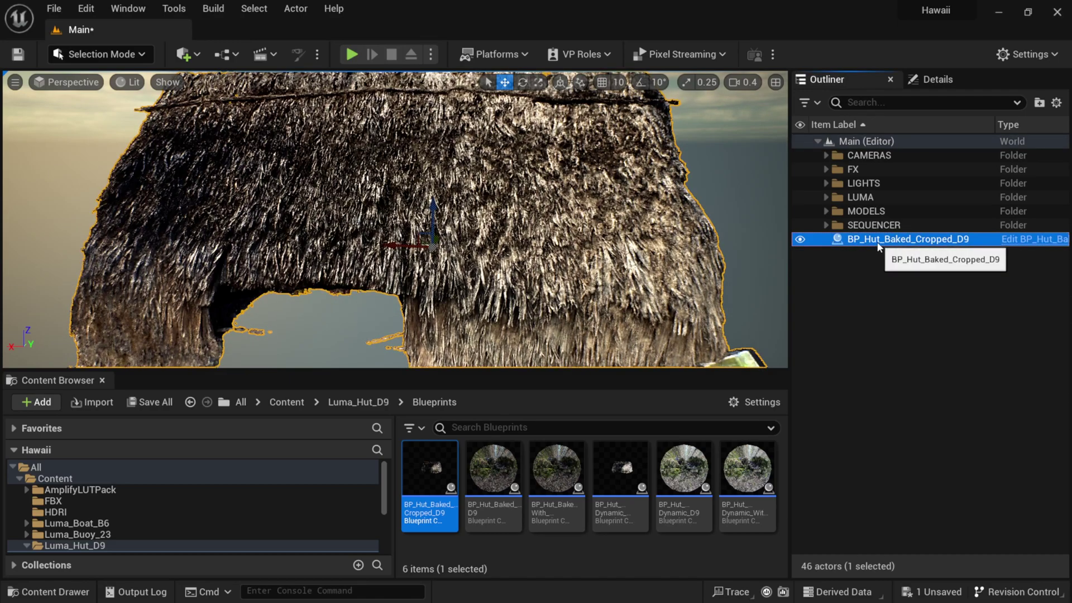
key("Delete")
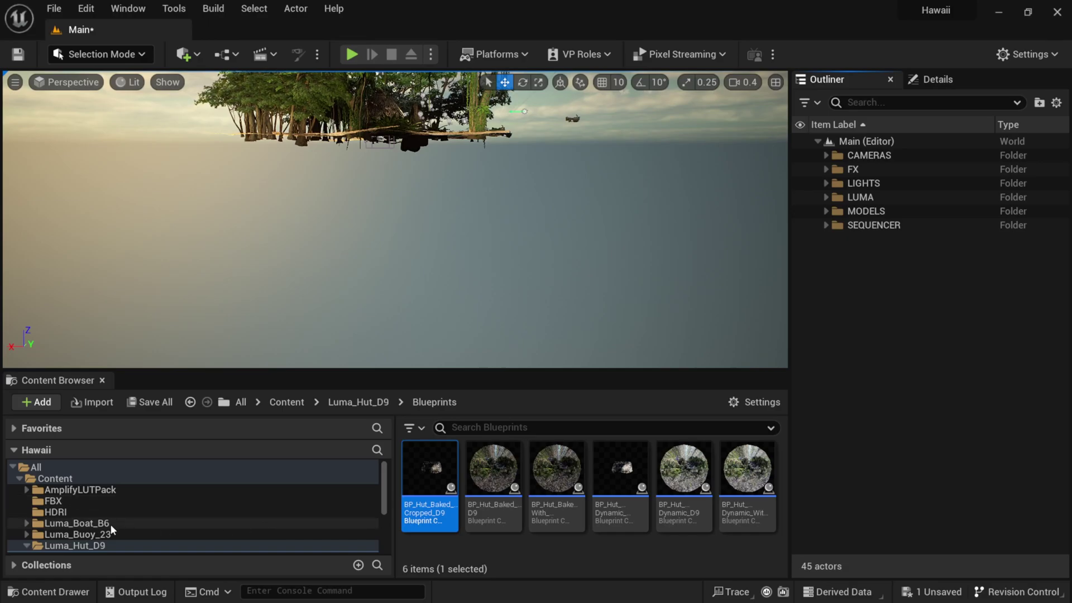
left_click(96, 534)
double_click(417, 484)
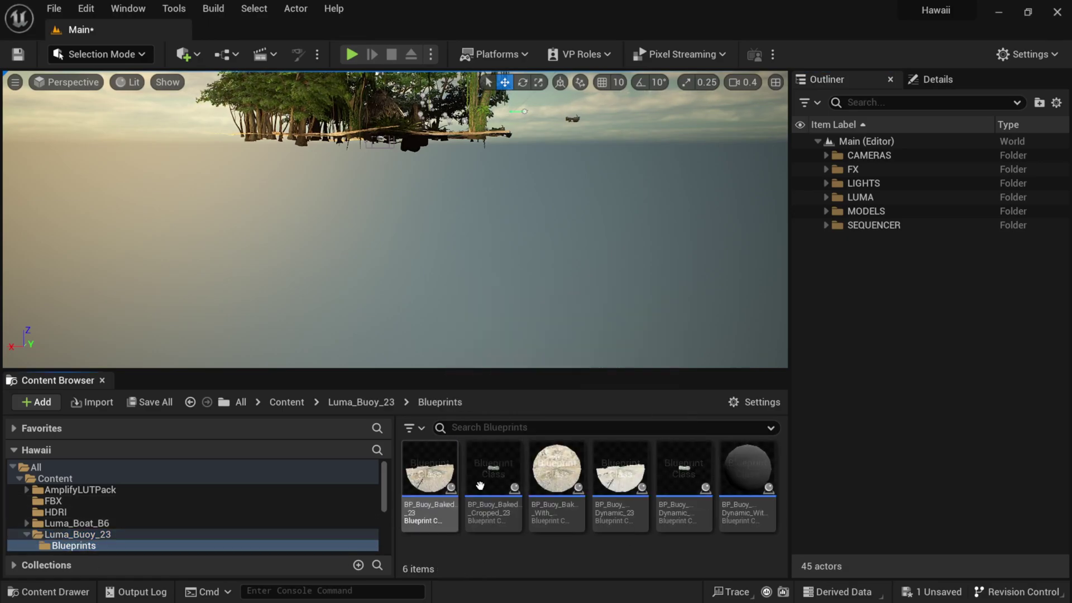
left_click_drag(683, 472, 495, 282)
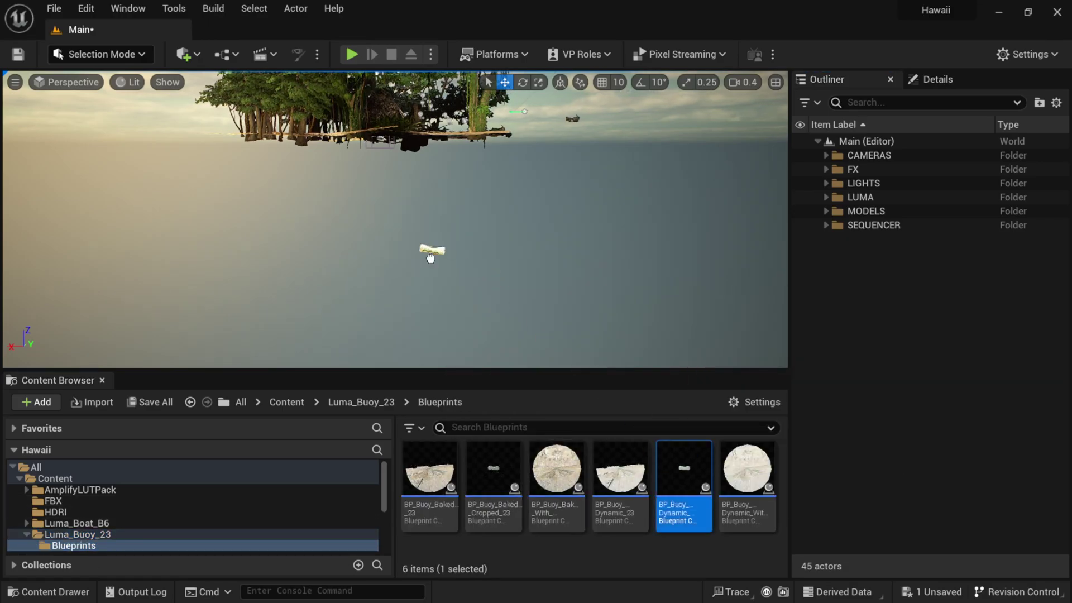
left_click_drag(425, 247, 416, 238)
mouse_move(455, 216)
right_mouse_down()
mouse_move(466, 219)
mouse_move(458, 213)
right_mouse_up()
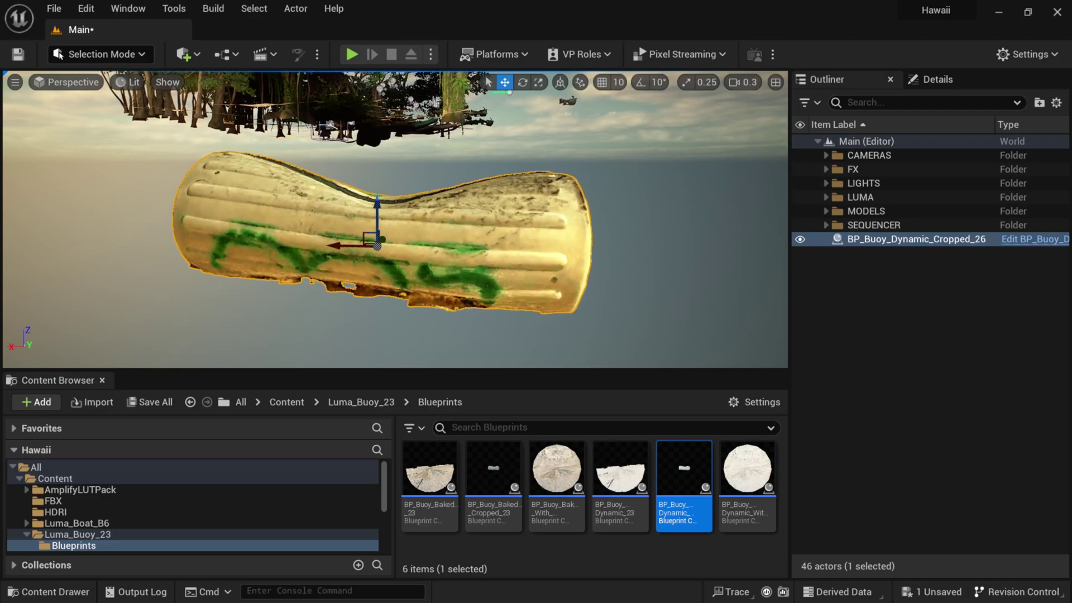
left_click_drag(459, 213, 675, 217, "alt")
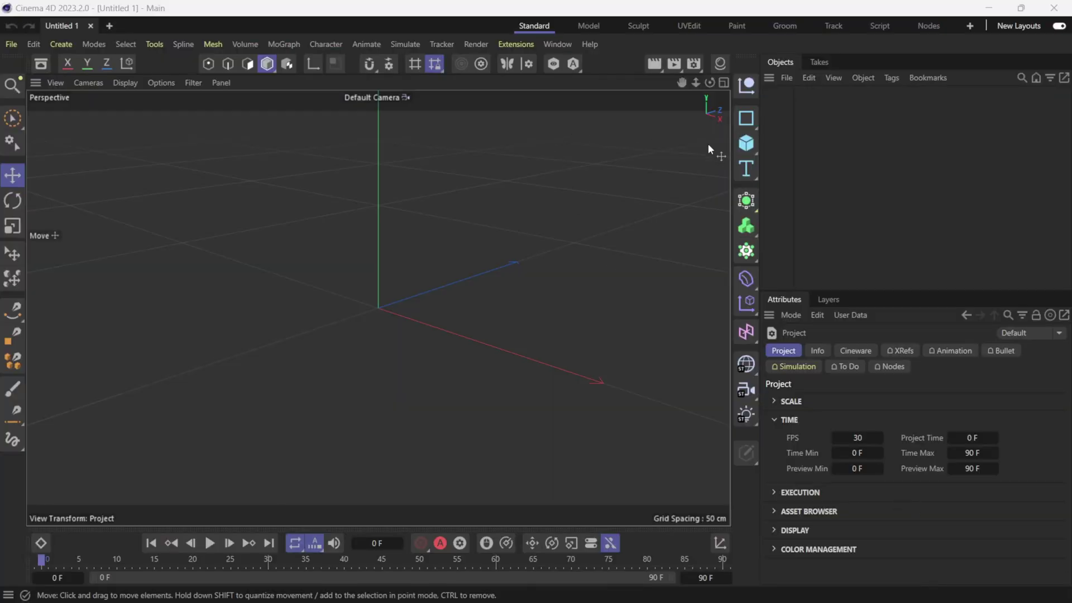
- In Cinema 4D, add a Landscape object and disable its Borders At Sea Level option
left_click(750, 148)
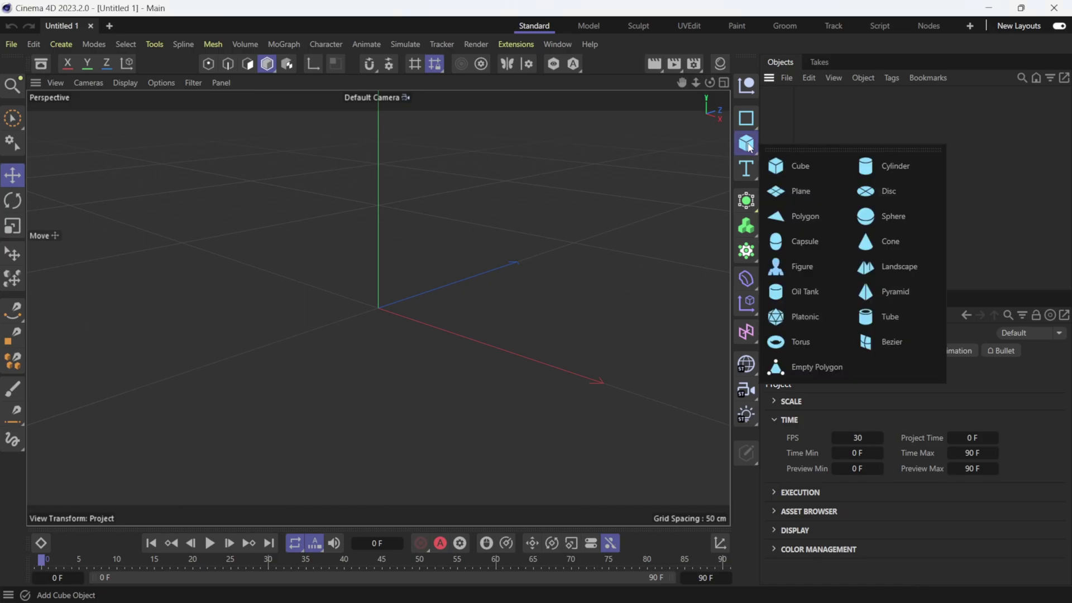
left_click(892, 268)
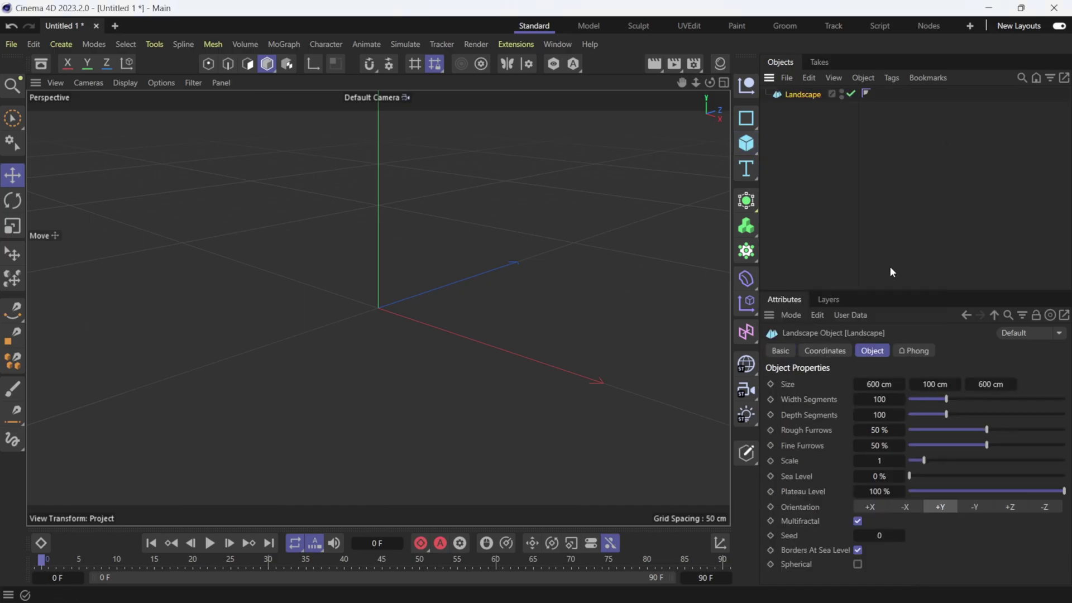
scroll(420, 368, "up", 5)
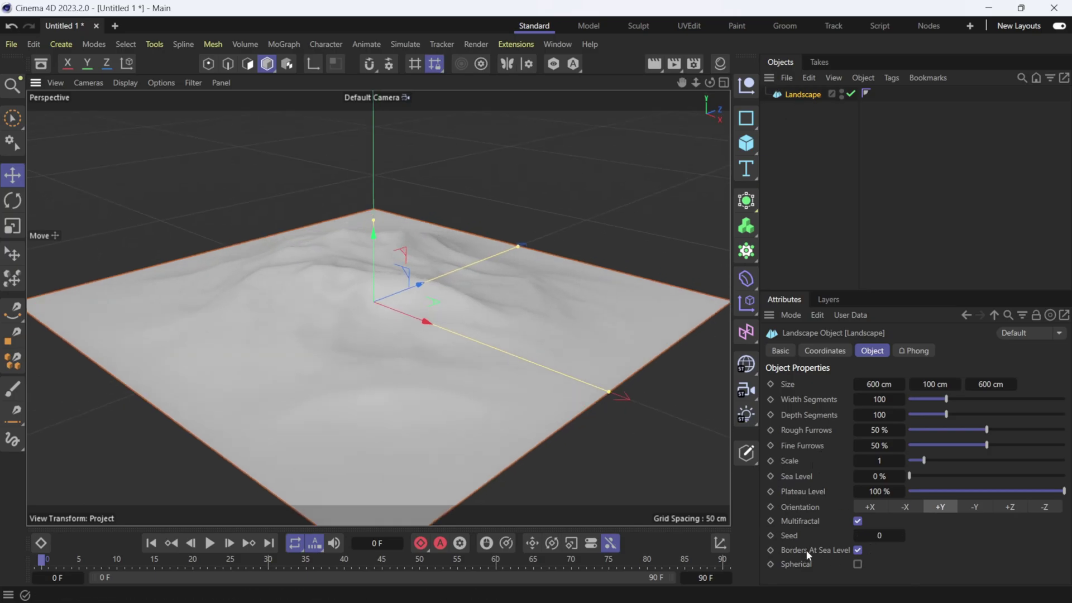
left_click(857, 551)
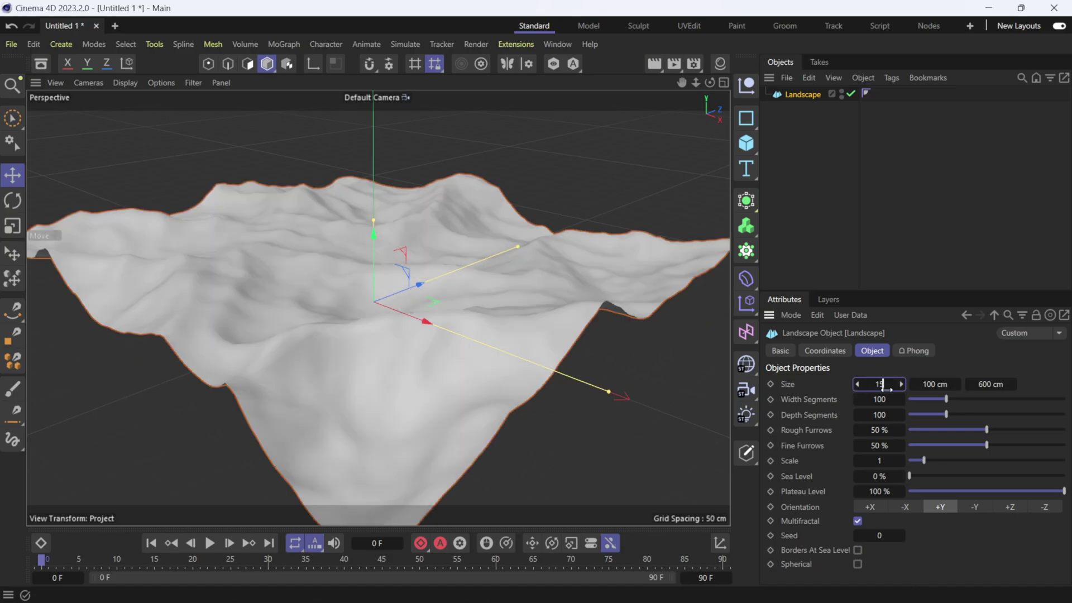
- Set the landscape's size to 1500 × 74 × 1500 cm, both segment counts to 400 and rough furrows to 67%
type("150")
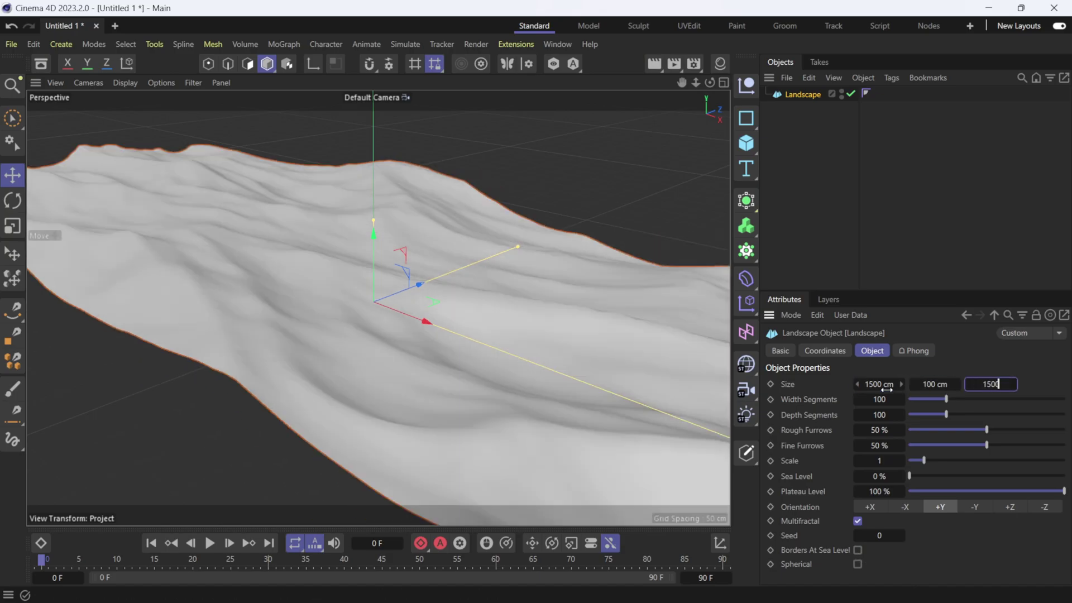
type("0")
key("Return")
left_click_drag(929, 385, 914, 389)
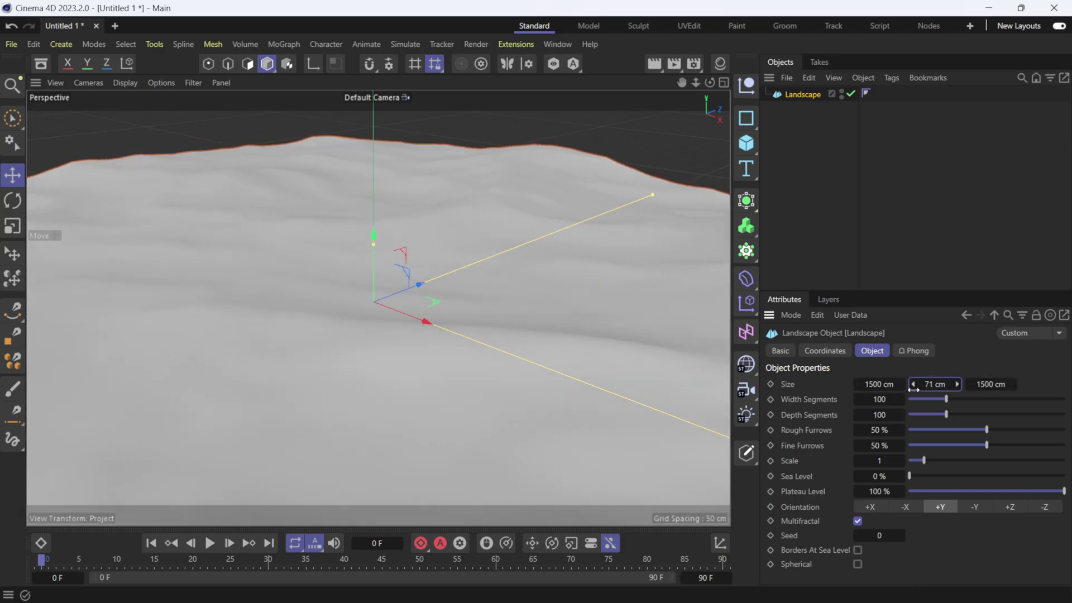
left_click_drag(977, 431, 1016, 428)
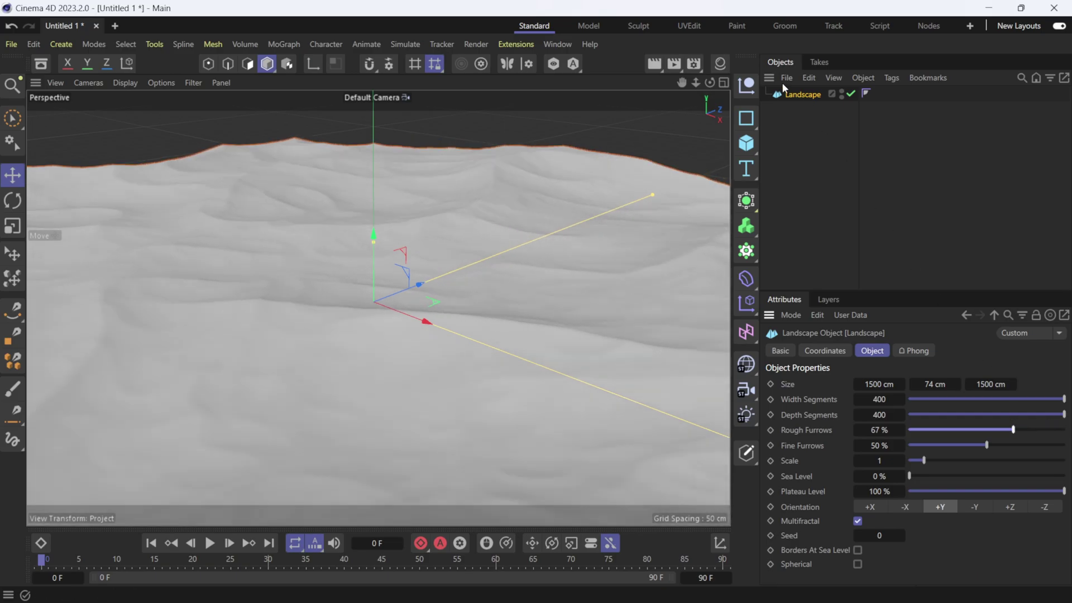
- Open the list of export formats for the landscape project
left_click(11, 44)
mouse_move(142, 378)
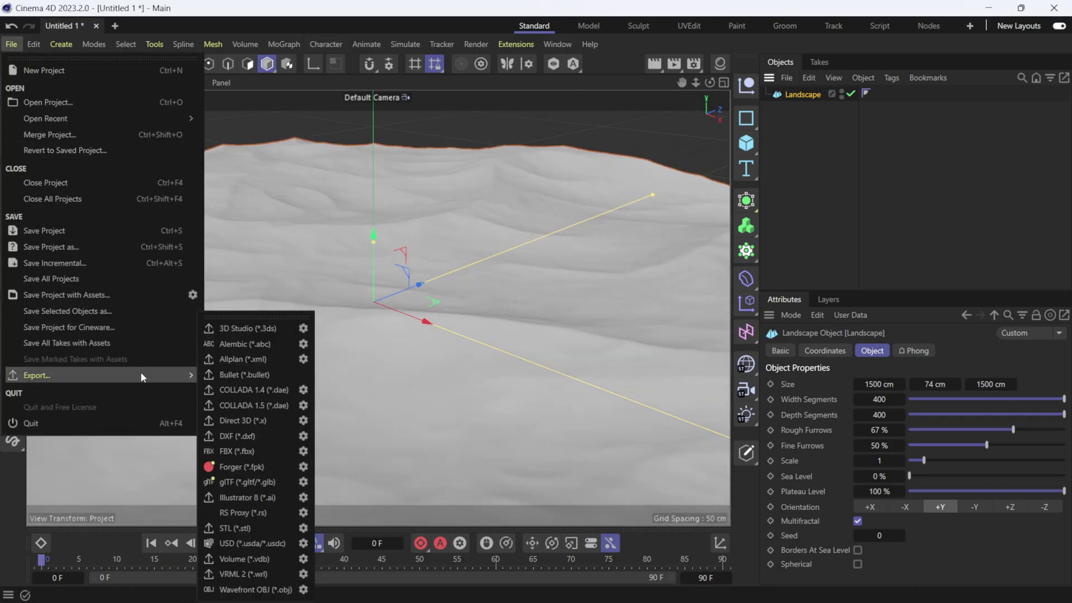
- Switch to the Unreal Editor and inspect the sand-covered Land mesh from the MODELS folder up close
left_click(817, 196)
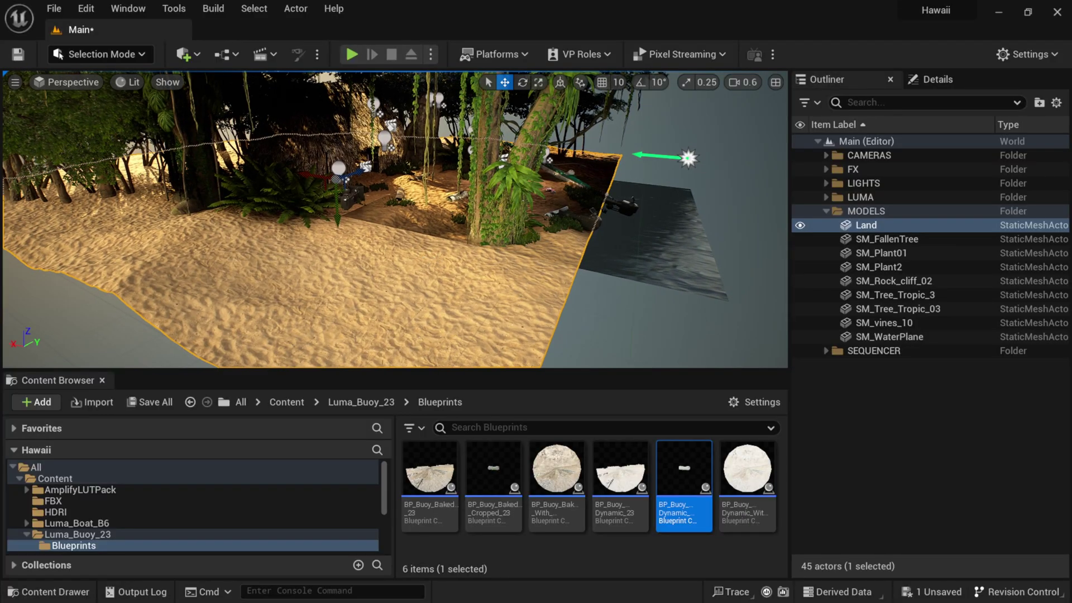
key("w")
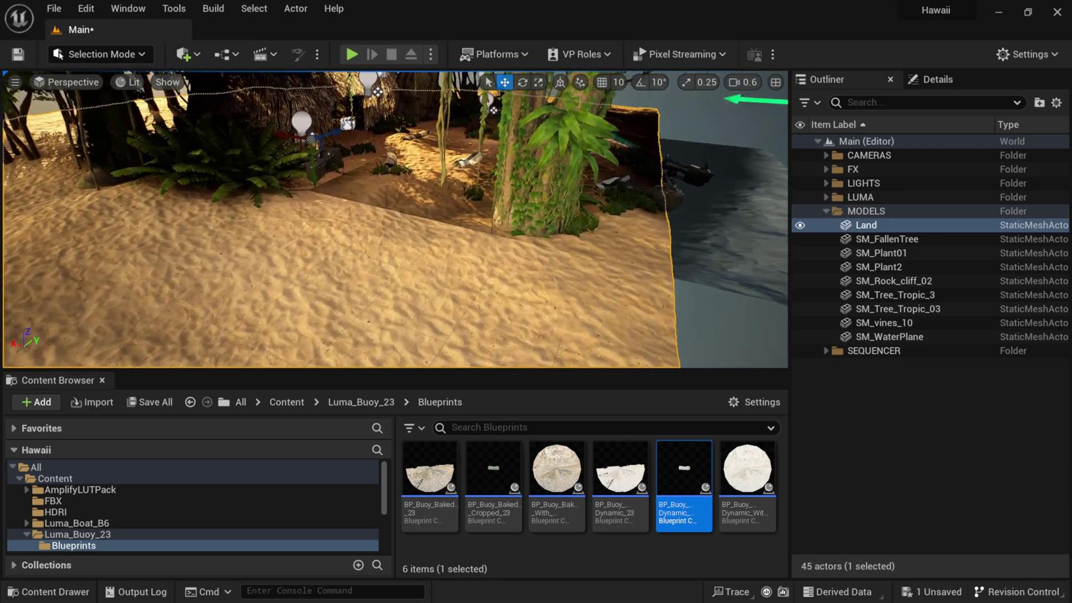
scroll(385, 266, "down", 3)
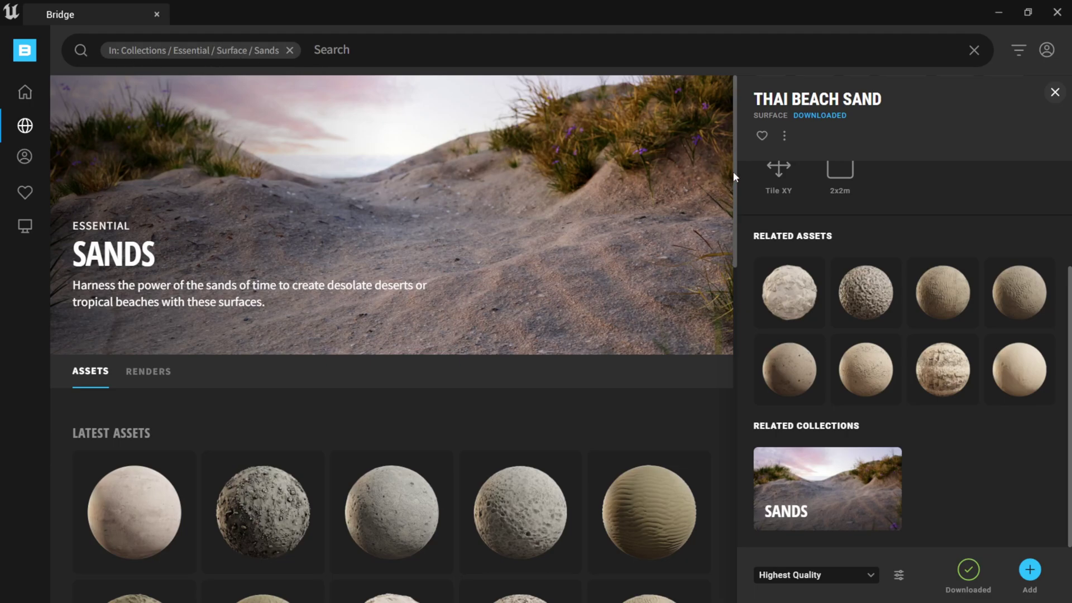
- Switch to Quixel Bridge and examine the Sands surface collection, including Thai Rippled Sand and Thai Beach Sand
scroll(609, 313, "down", 5)
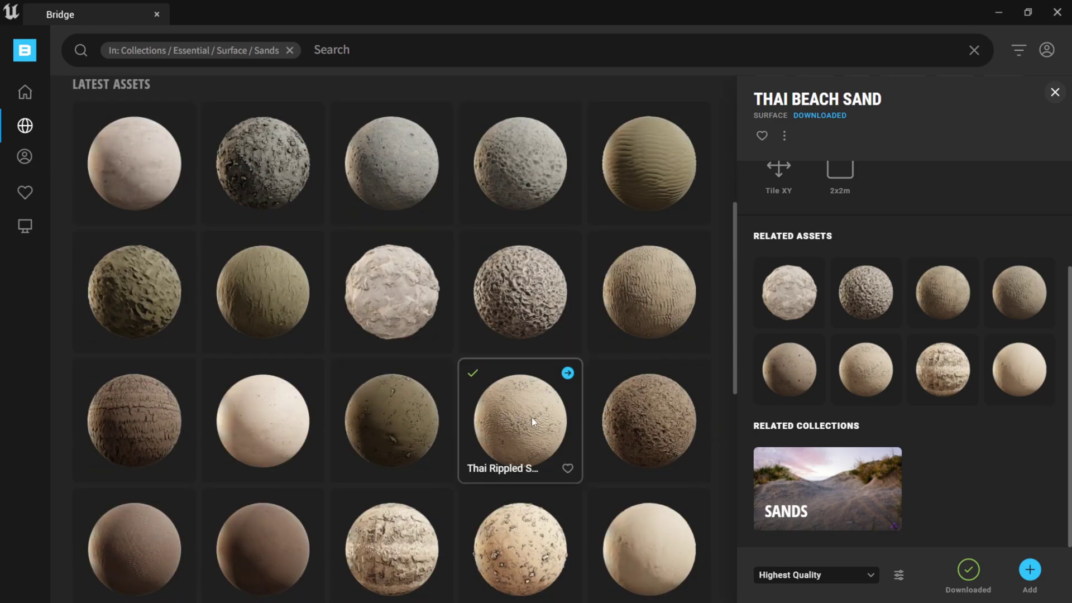
scroll(517, 404, "up", 5)
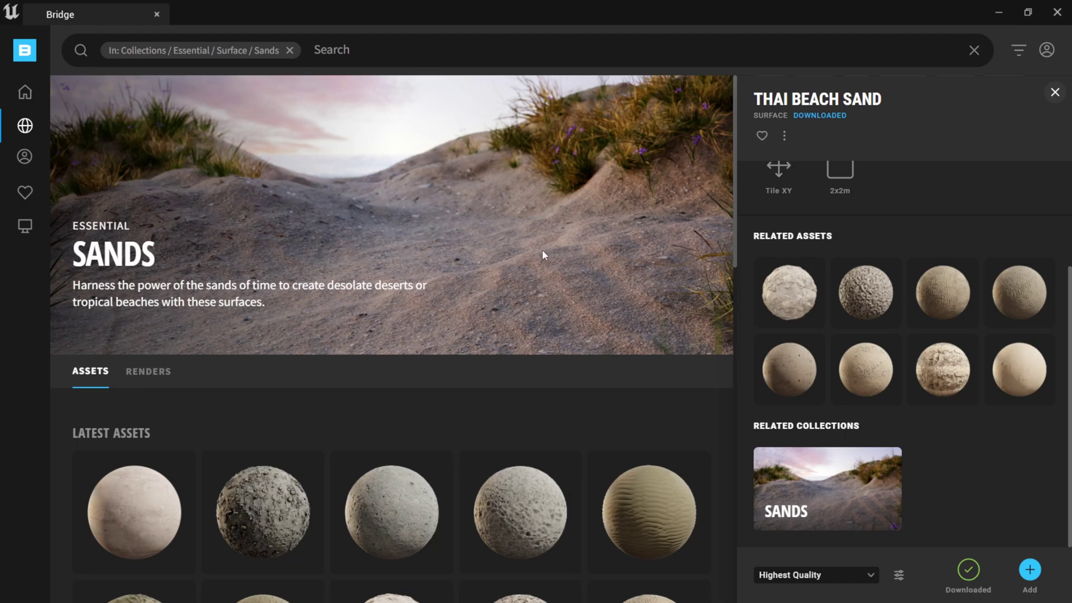
scroll(544, 255, "down", 5)
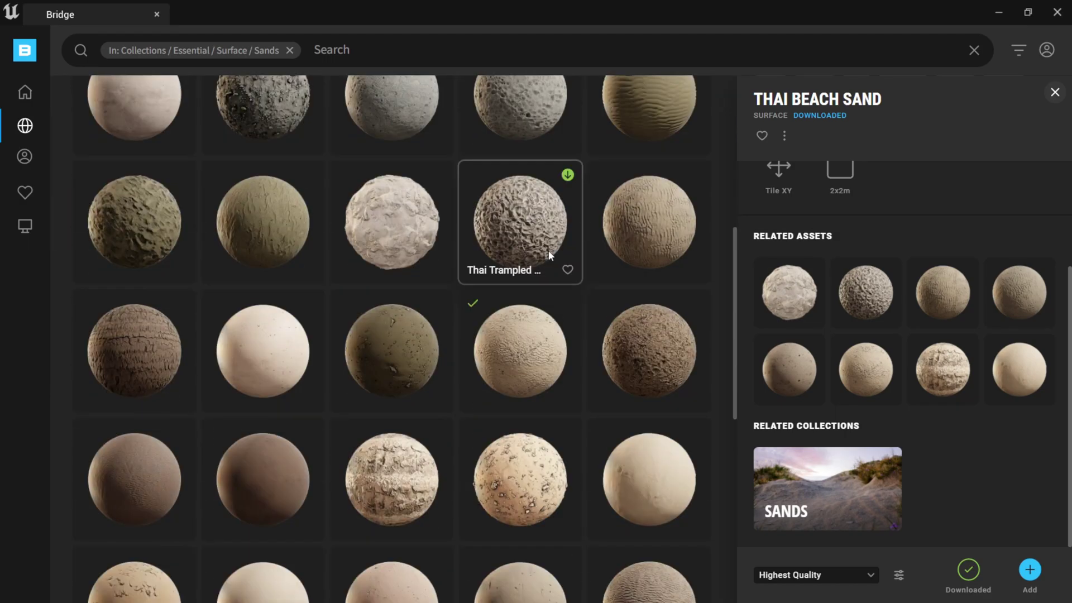
scroll(553, 256, "down", 1)
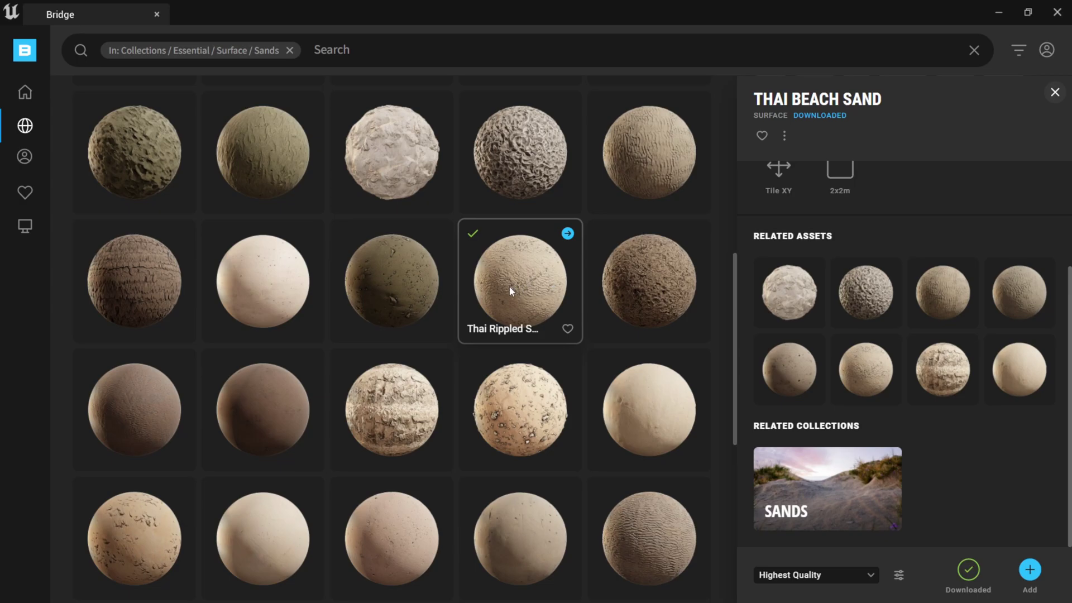
scroll(509, 286, "down", 1)
scroll(509, 290, "down", 3)
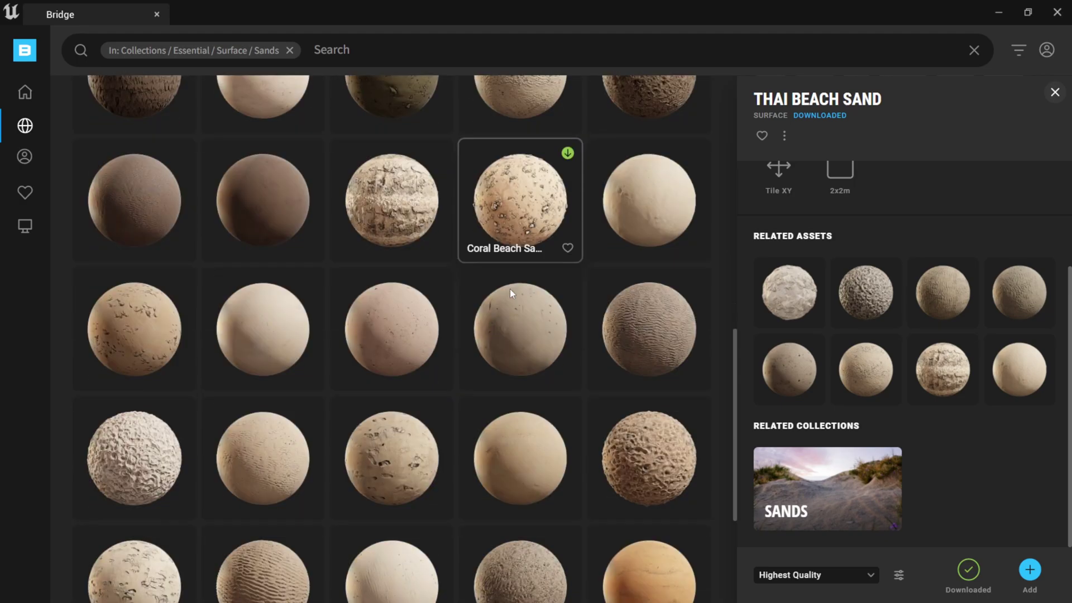
scroll(508, 286, "down", 3)
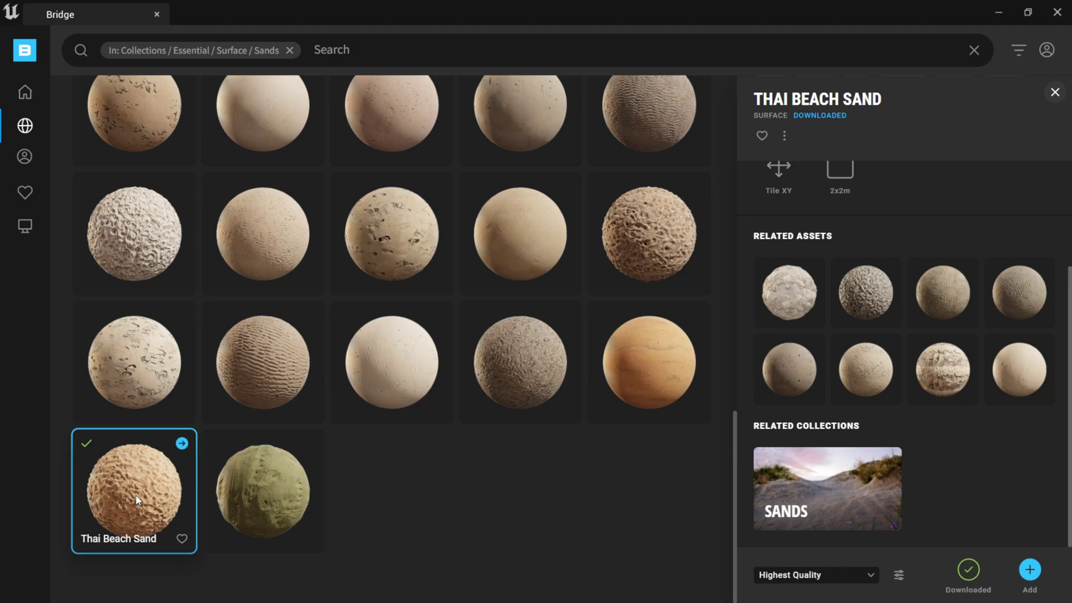
scroll(906, 205, "up", 5)
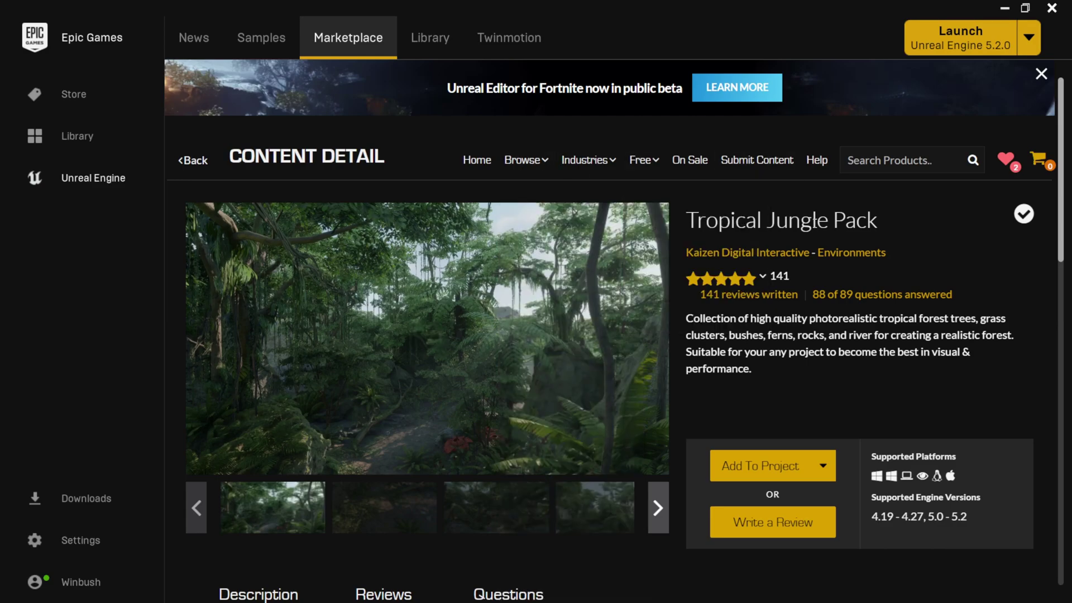
- Switch to the Epic Games Launcher and examine the Tropical Jungle Pack's description and preview images
left_click_drag(1062, 141, 1066, 262)
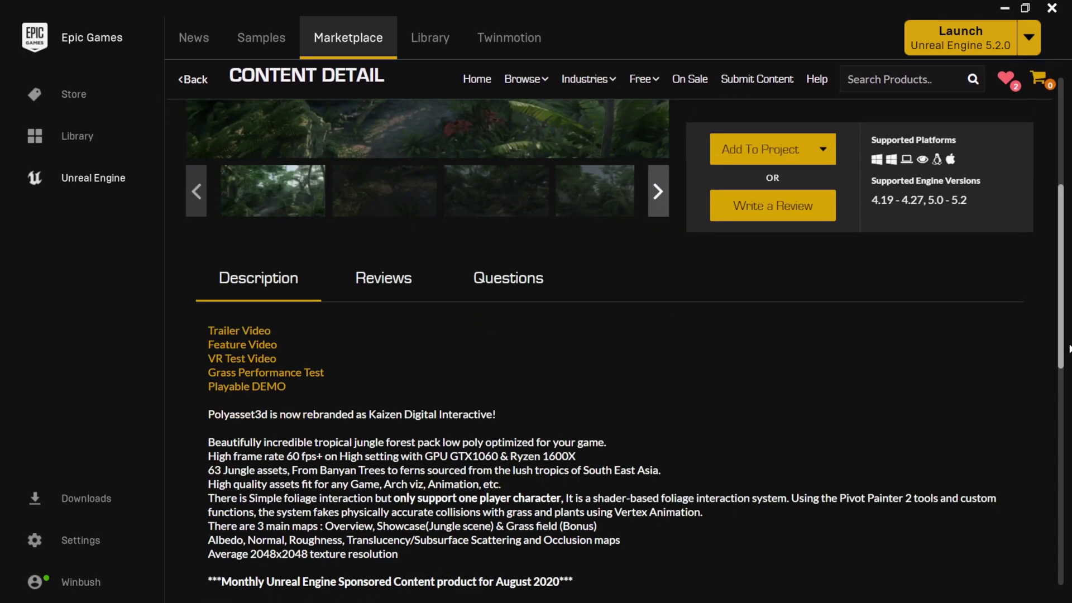
scroll(645, 400, "up", 5)
left_click(385, 505)
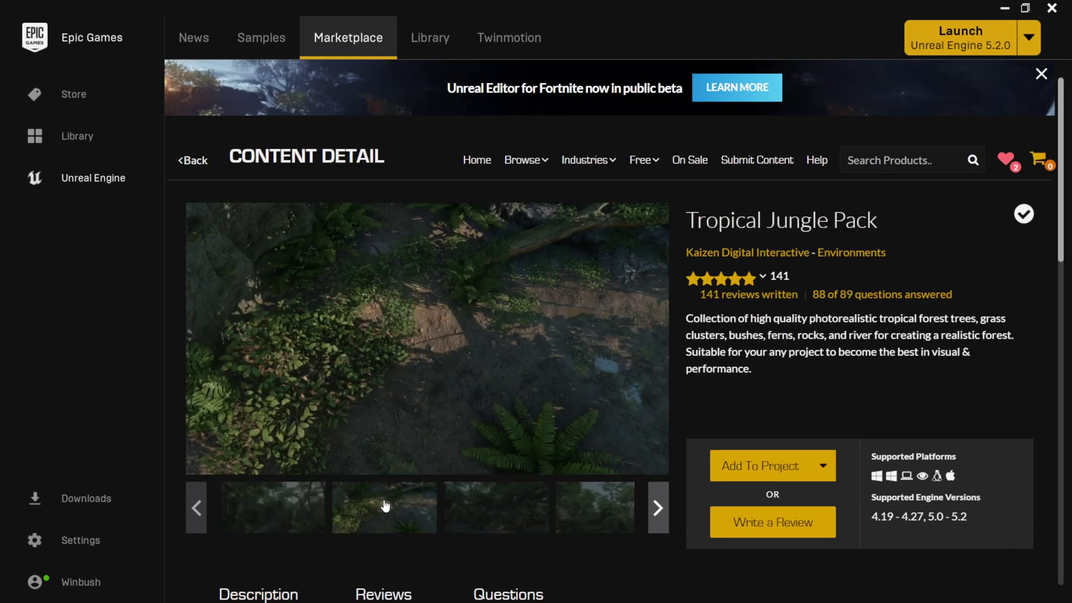
left_click(506, 516)
left_click(593, 521)
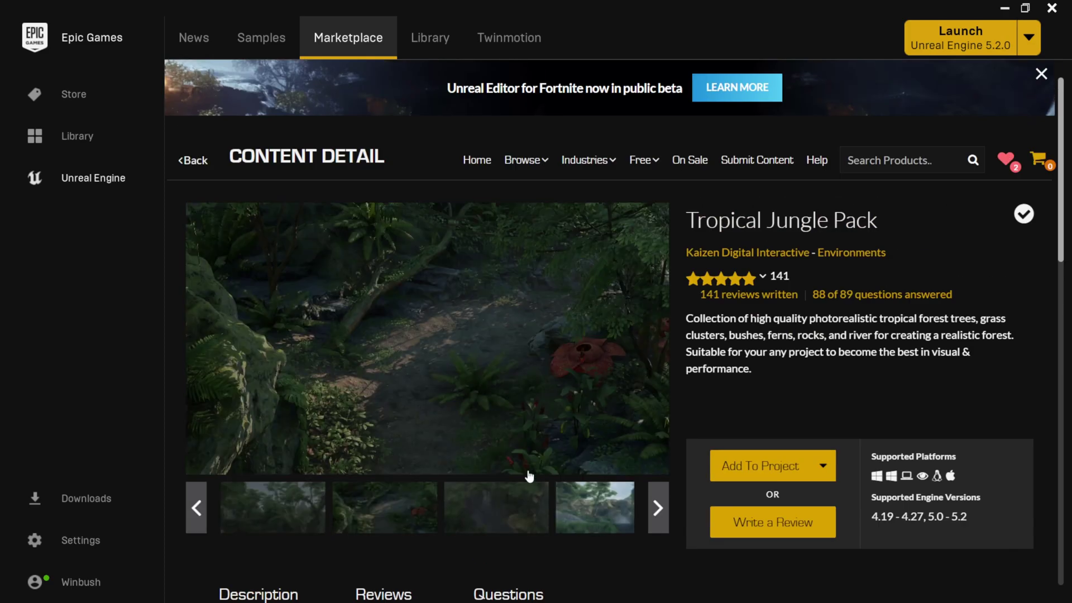
- Browse more of the Tropical Jungle Pack's gallery images and look further down its marketplace page
left_click(659, 507)
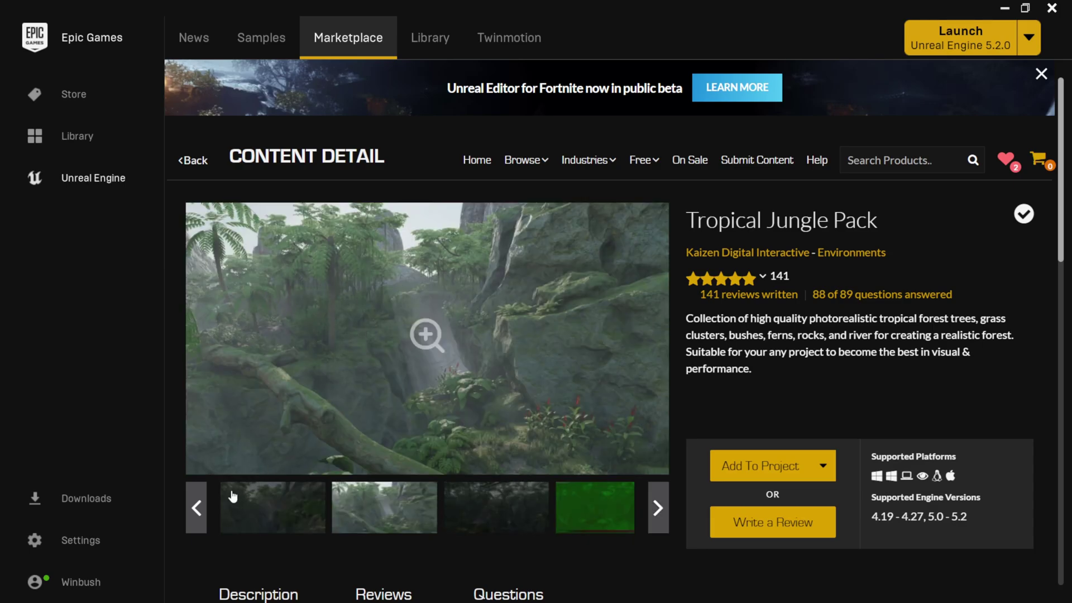
left_click(198, 508)
left_click(293, 516)
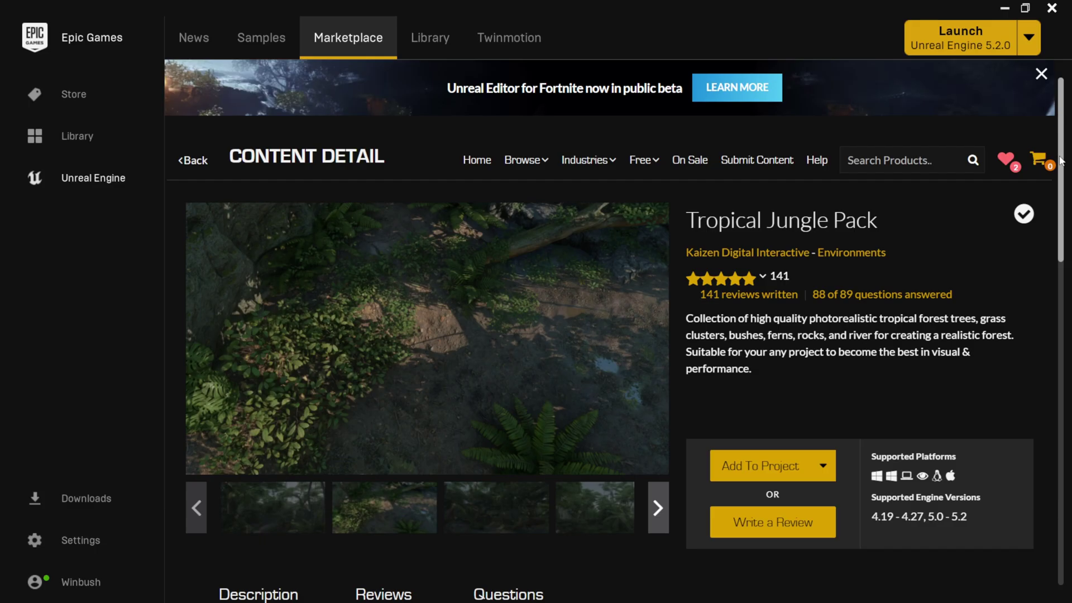
left_click_drag(1060, 157, 1047, 319)
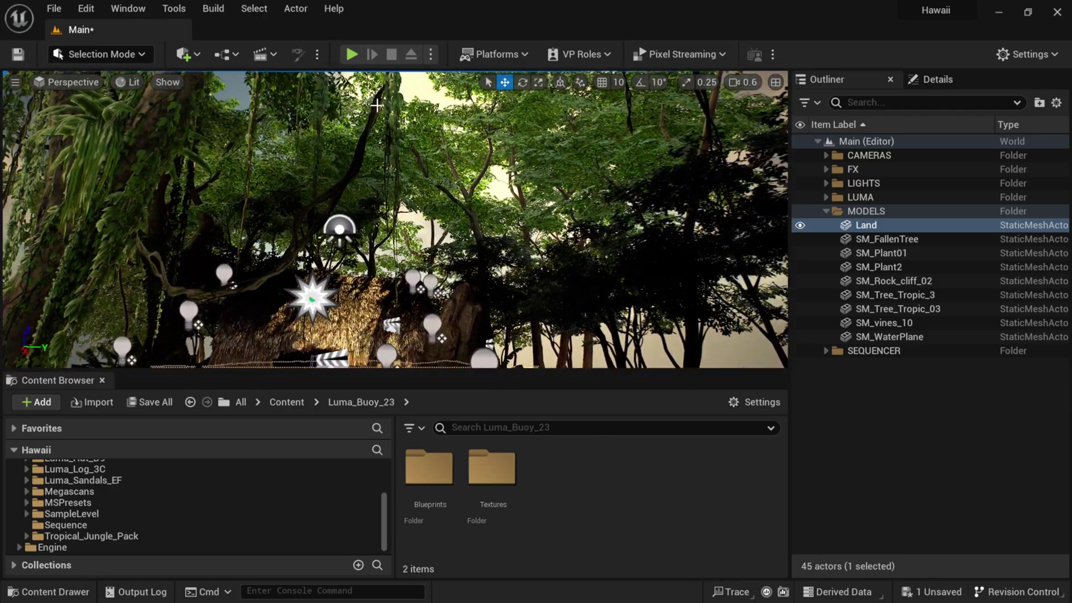
- Switch to the Unreal Editor and preview the Shot1 sequence of the hut through its camera in Sequencer
right_click_drag(192, 233, 273, 234)
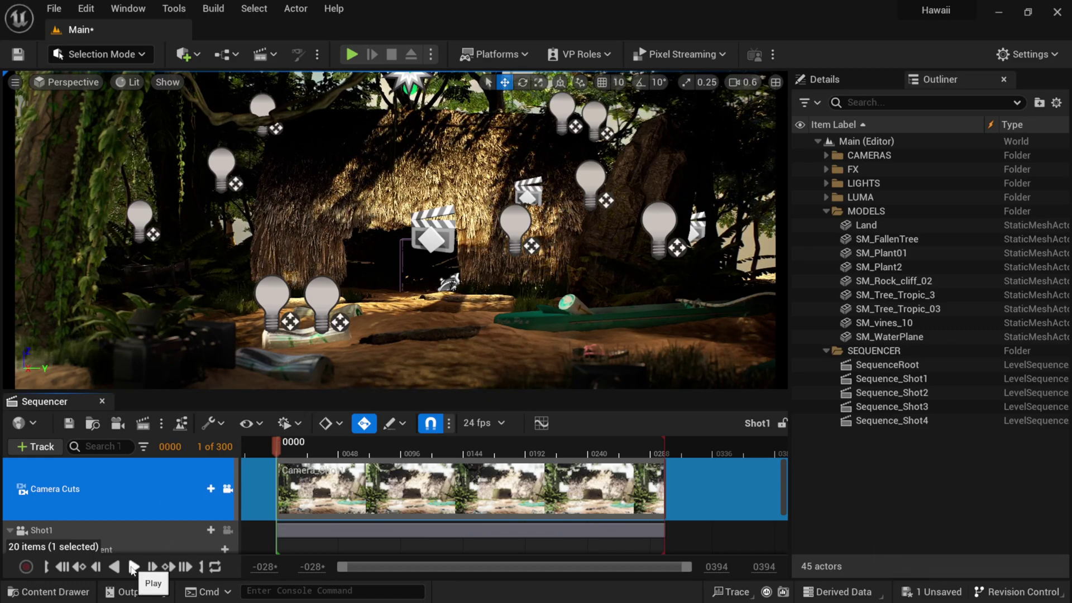
left_click(133, 567)
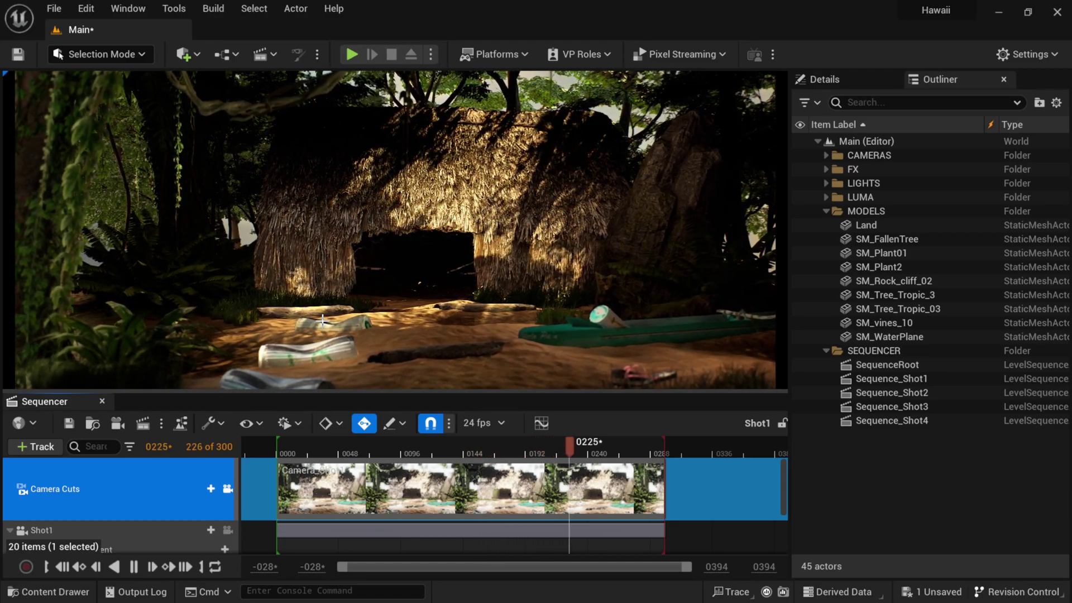
left_click(135, 567)
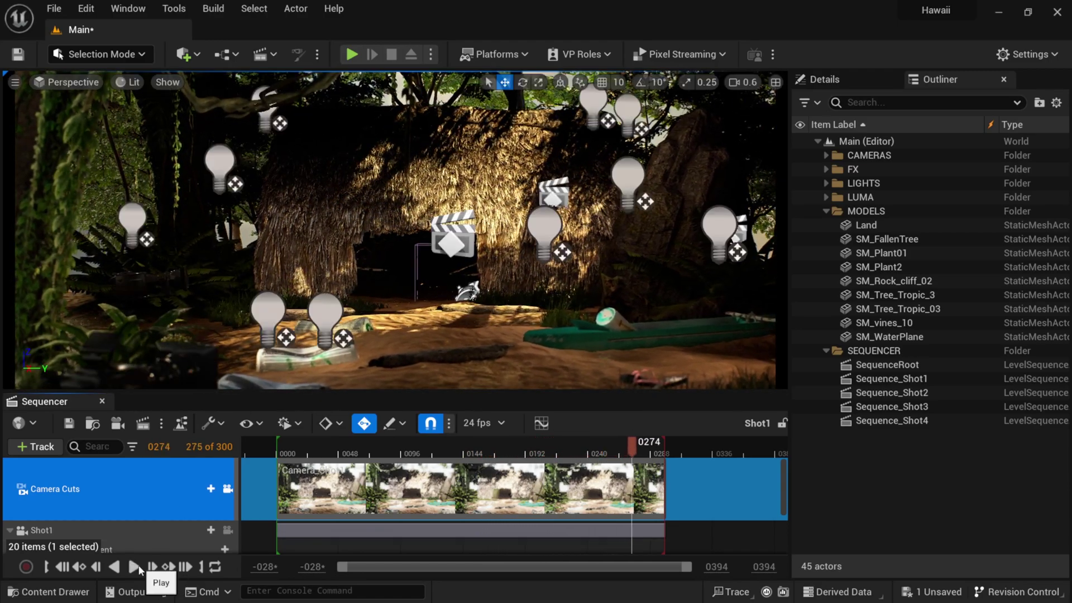
- Open the Sequence_Shot2 level sequence, view it through its camera cuts and play back the shot
left_click(916, 393)
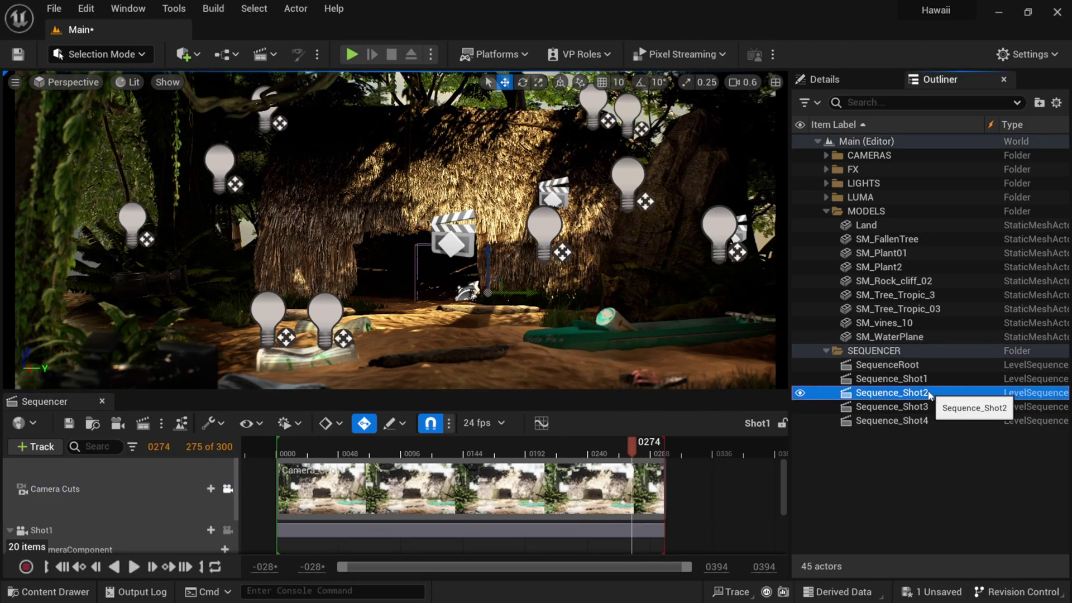
left_click(839, 79)
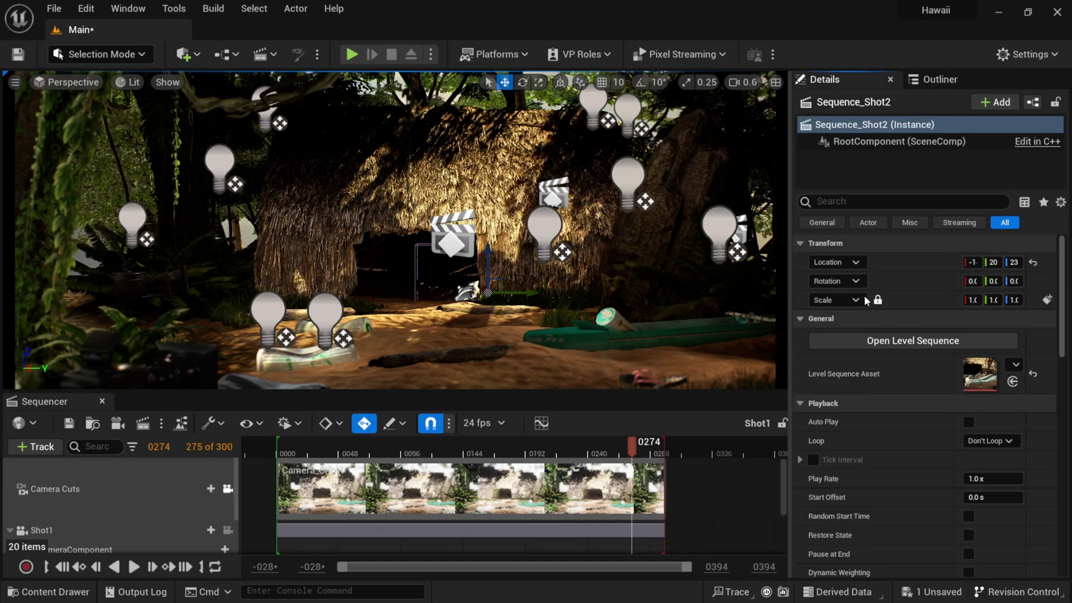
left_click(913, 342)
left_click(228, 489)
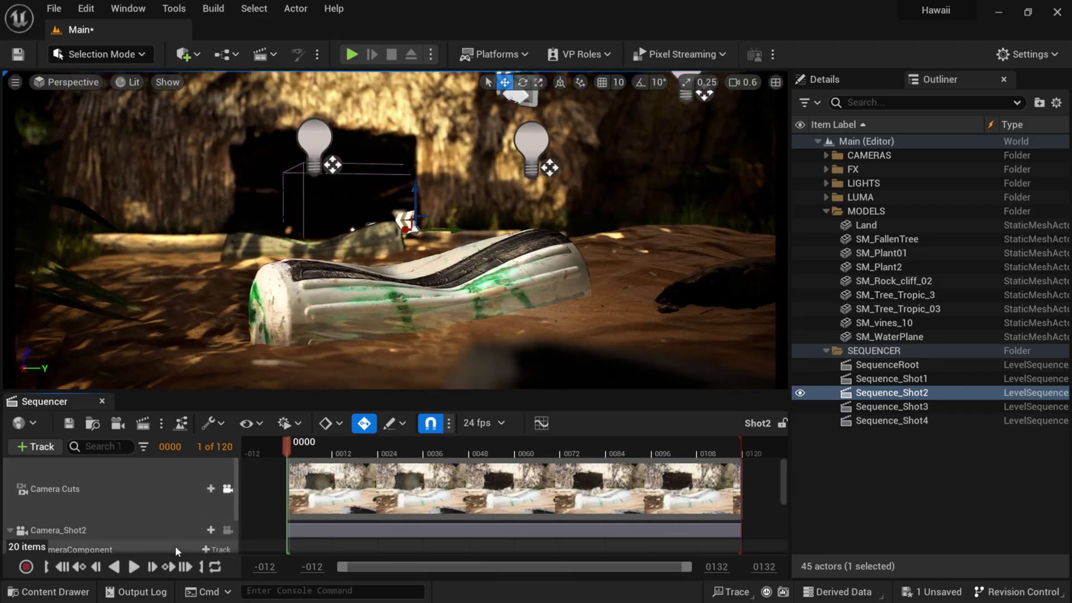
left_click(134, 567)
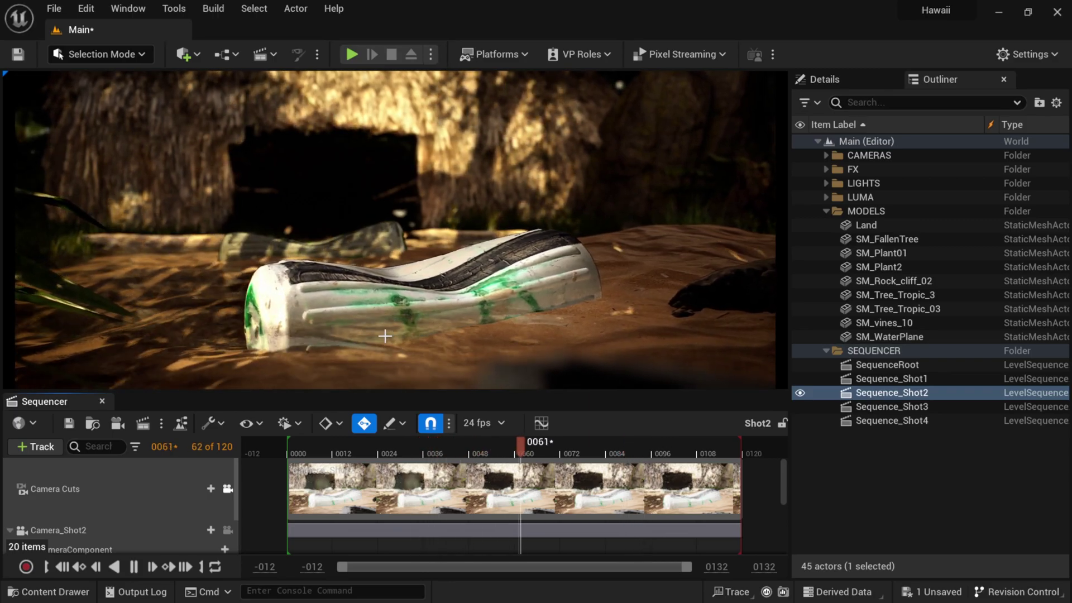
left_click(134, 566)
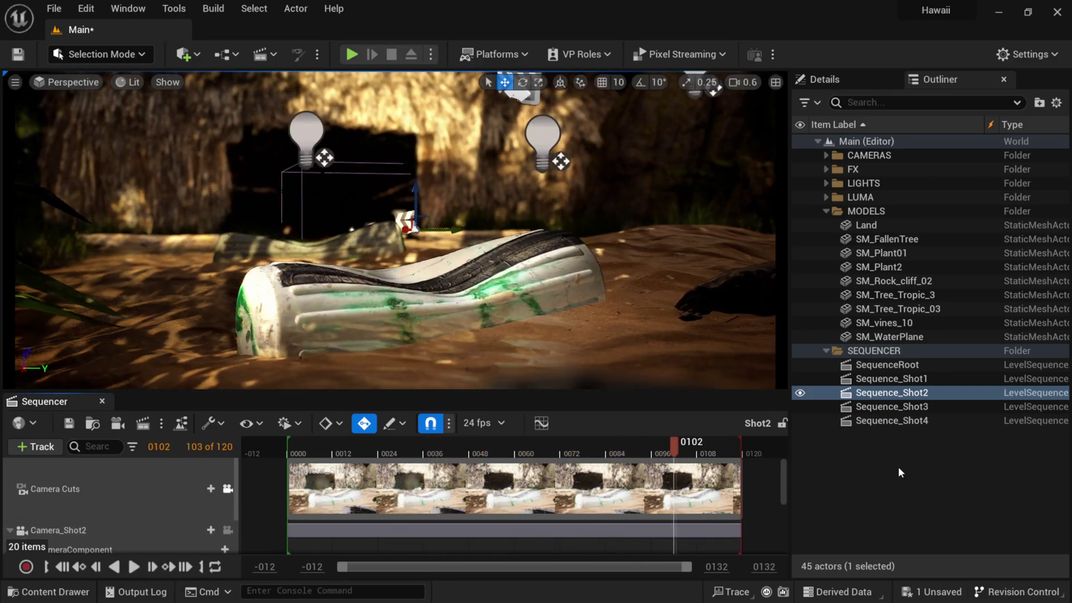
- Open the Sequence_Shot3 level sequence, view it through its camera cuts and play back the shot
left_click(896, 407)
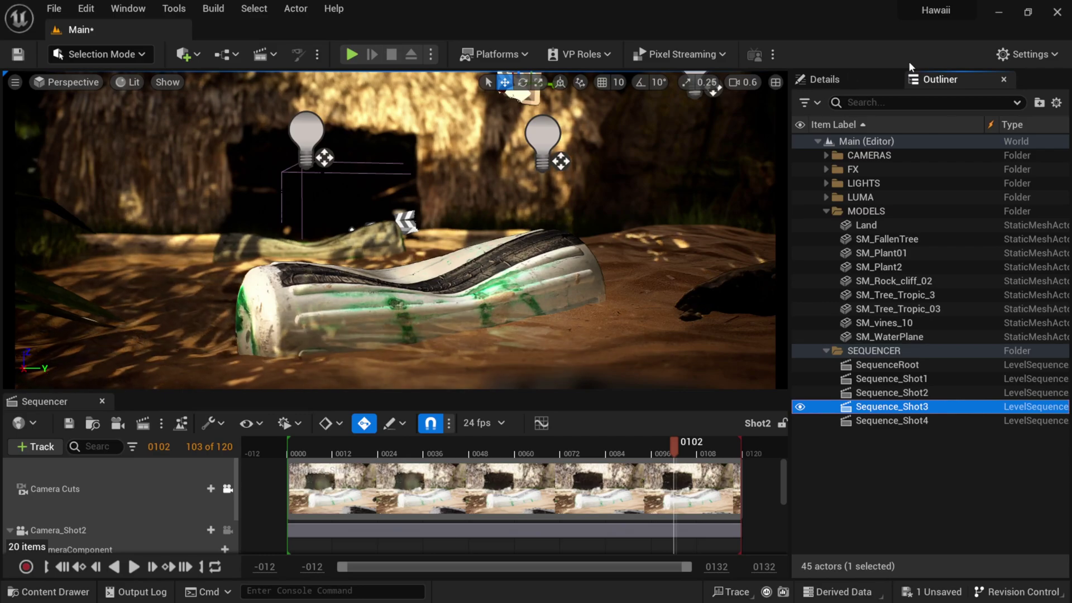
left_click(917, 344)
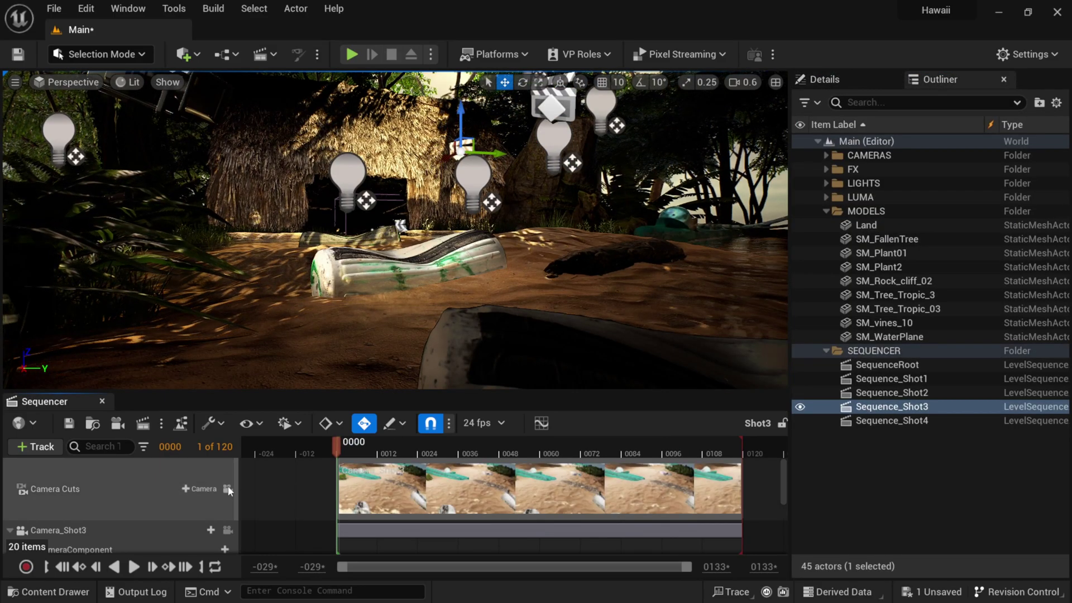
left_click(228, 489)
left_click(134, 566)
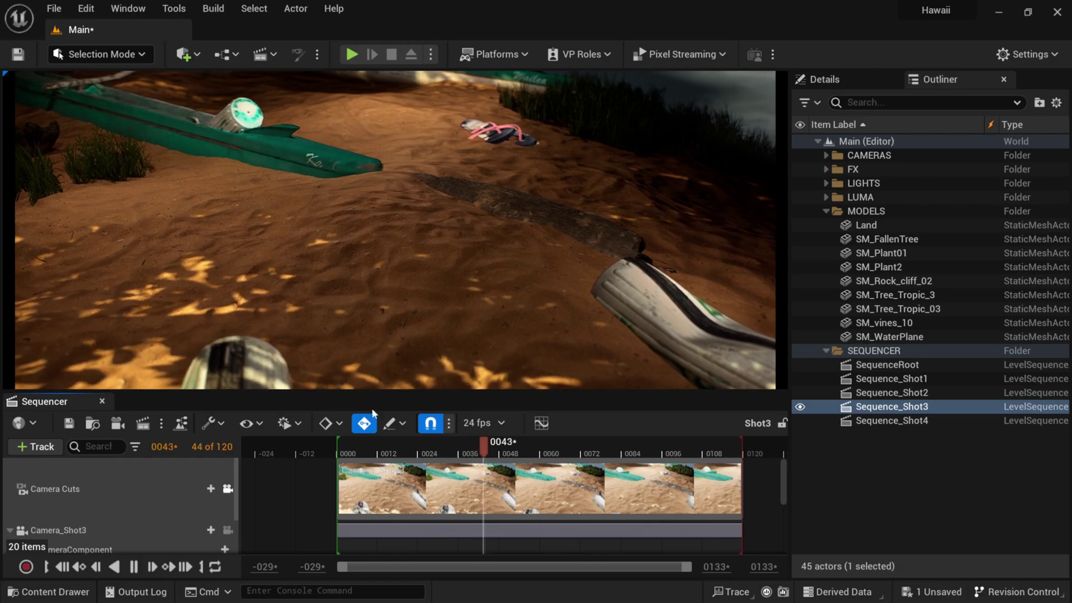
left_click(134, 567)
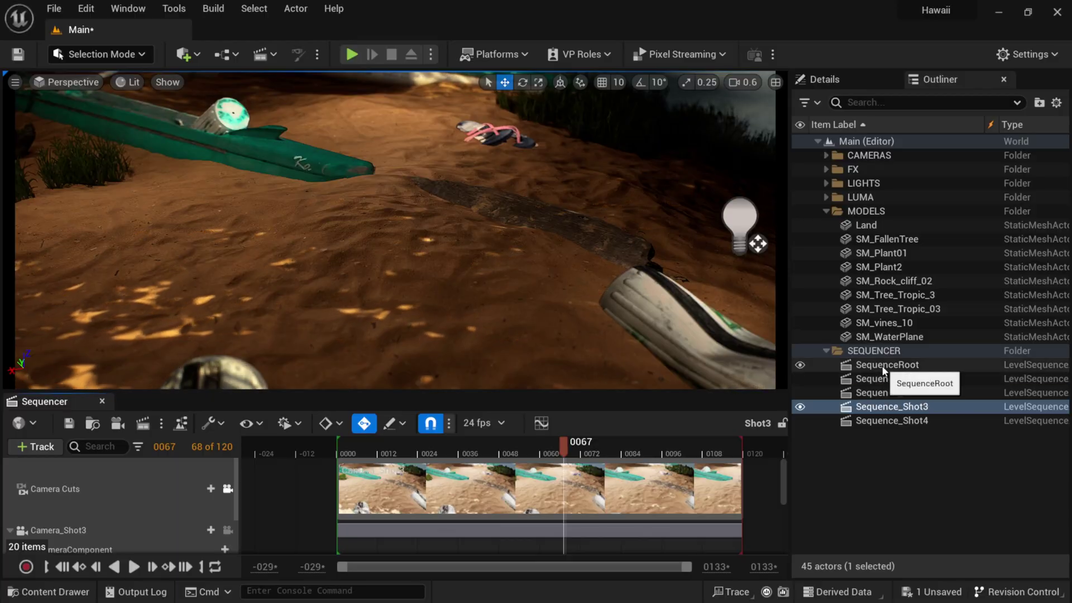
- Open the SequenceRoot level sequence and enlarge Sequencer to show all its shot and audio tracks
left_click(883, 367)
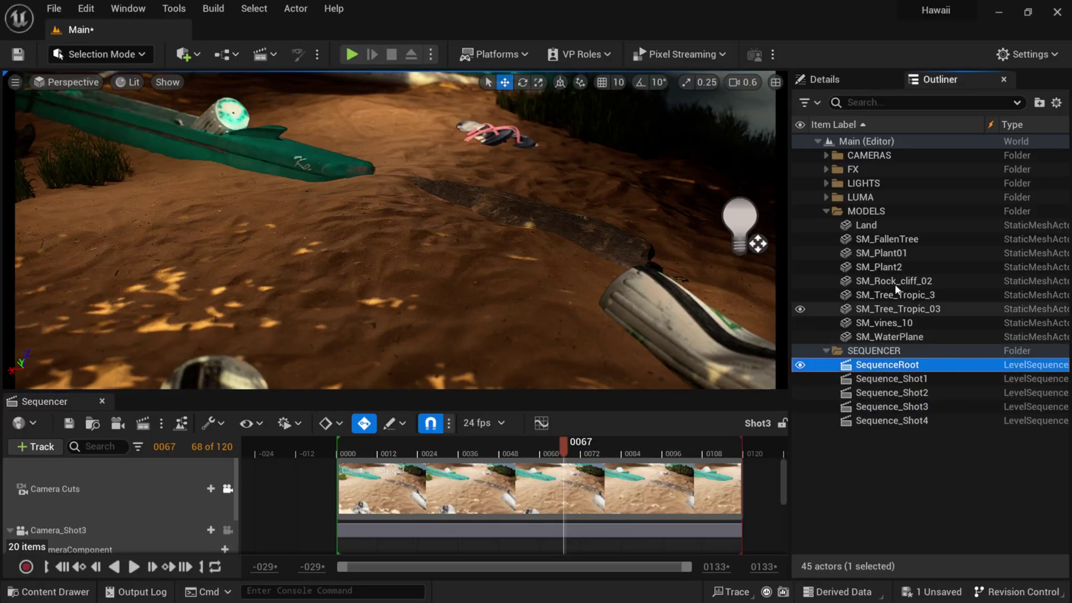
left_click(849, 78)
left_click(842, 341)
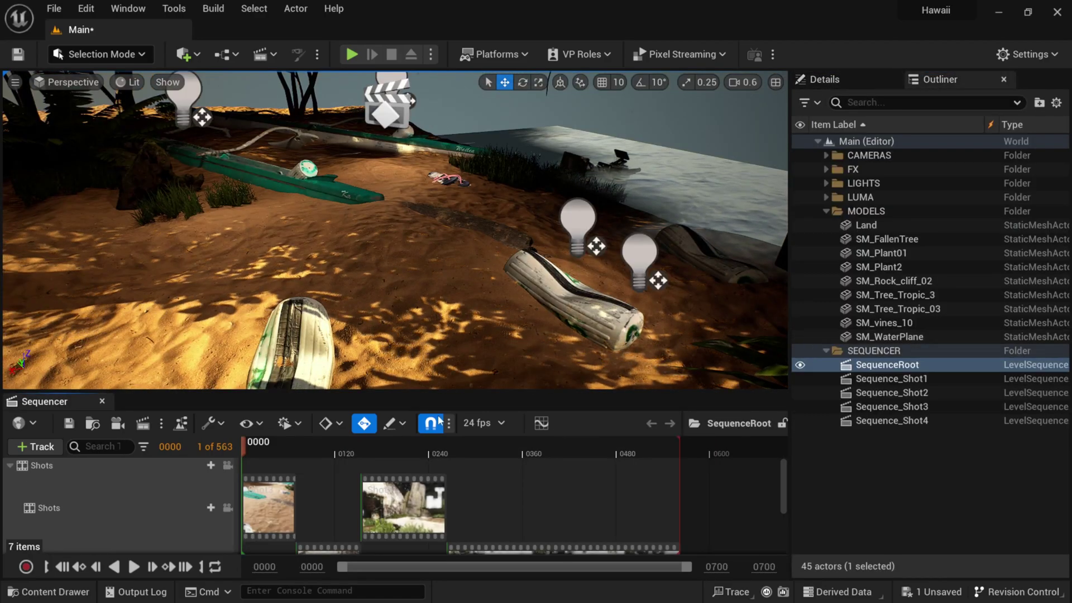
left_click_drag(405, 389, 401, 271)
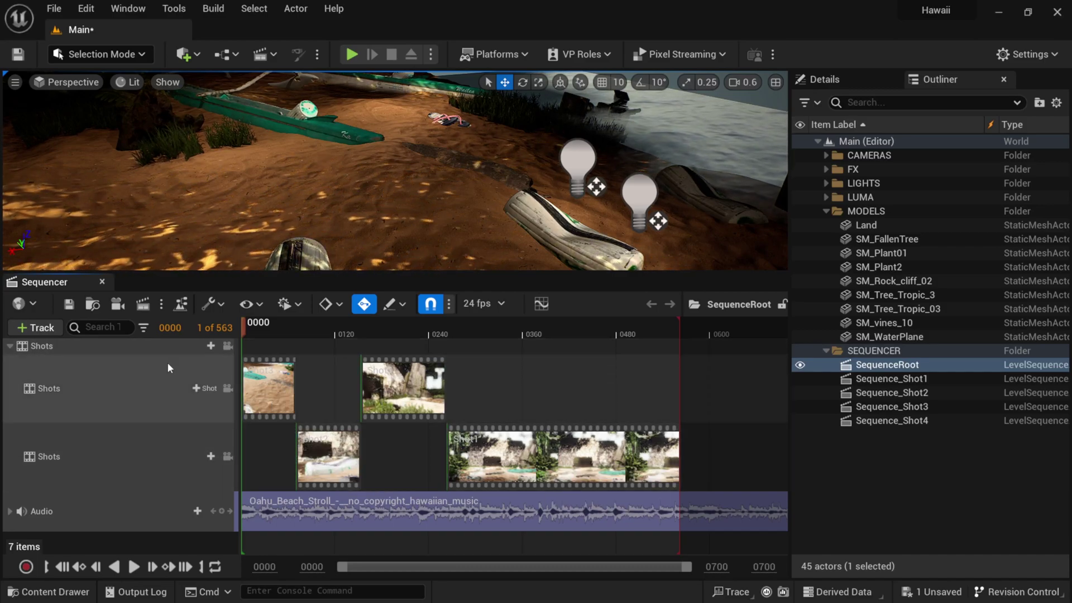
- Lock the viewport to the Shots track's cameras and play back the whole SequenceRoot edit
left_click(208, 350)
left_click(227, 345)
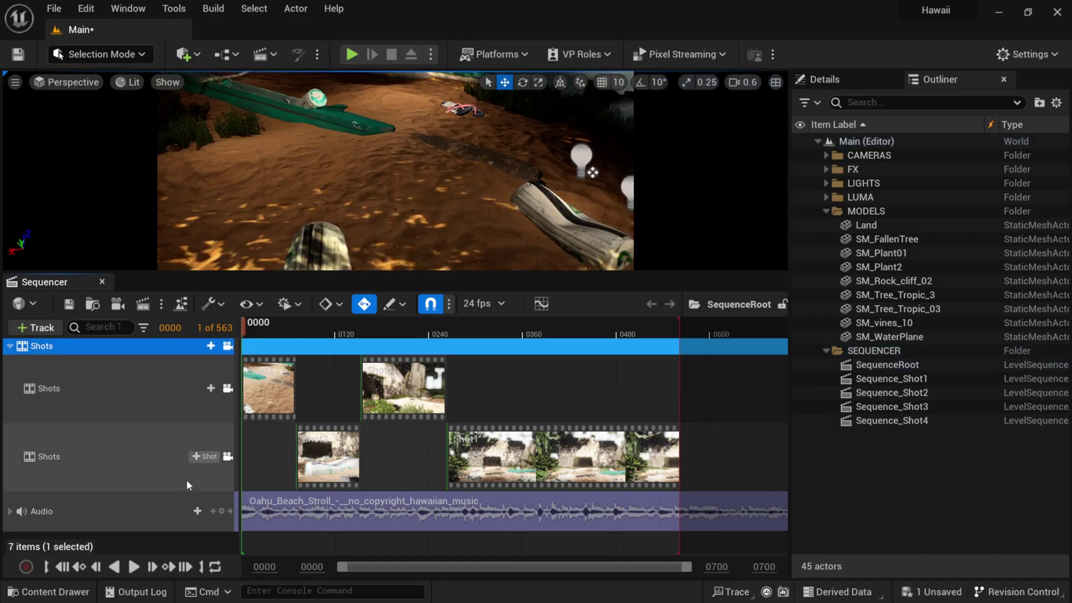
left_click(134, 566)
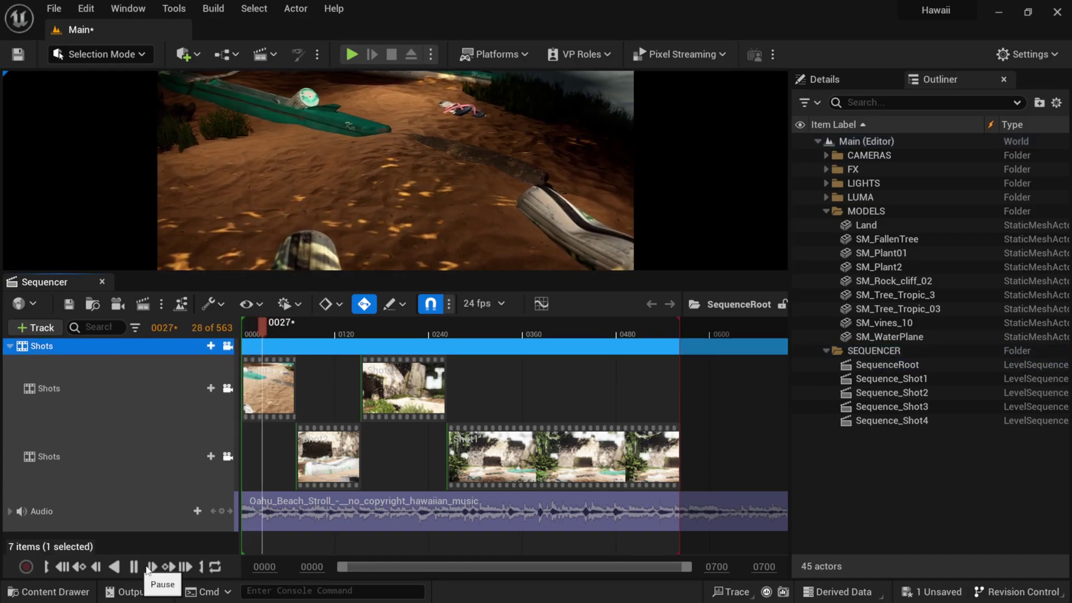
left_click_drag(223, 273, 224, 280)
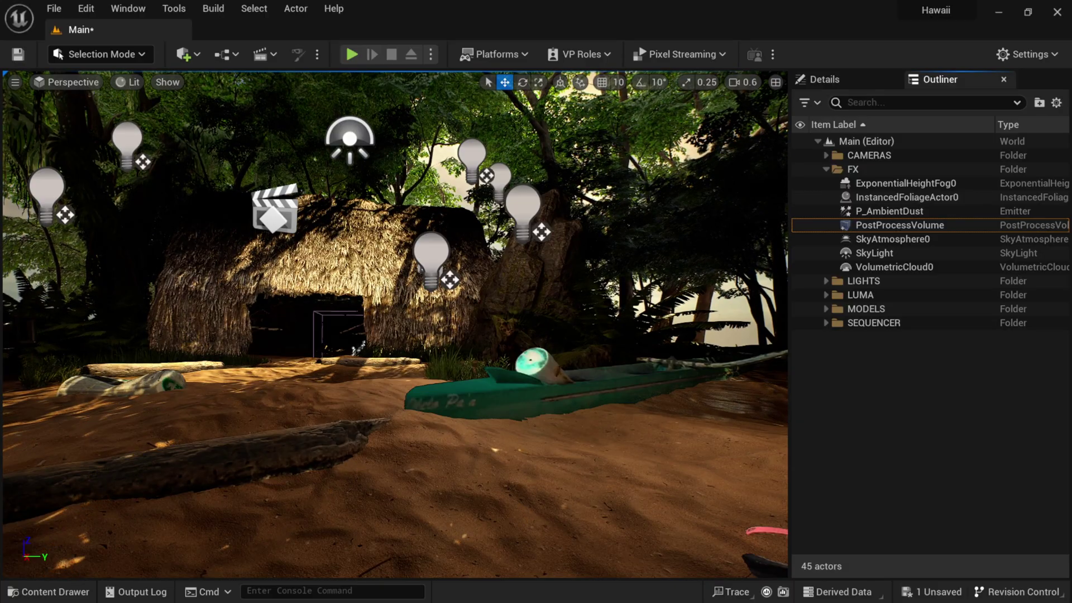
- Examine the FX folder's ExponentialHeightFog0 and P_AmbientDust actors and look through the PostProcessVolume's settings
left_click(910, 186)
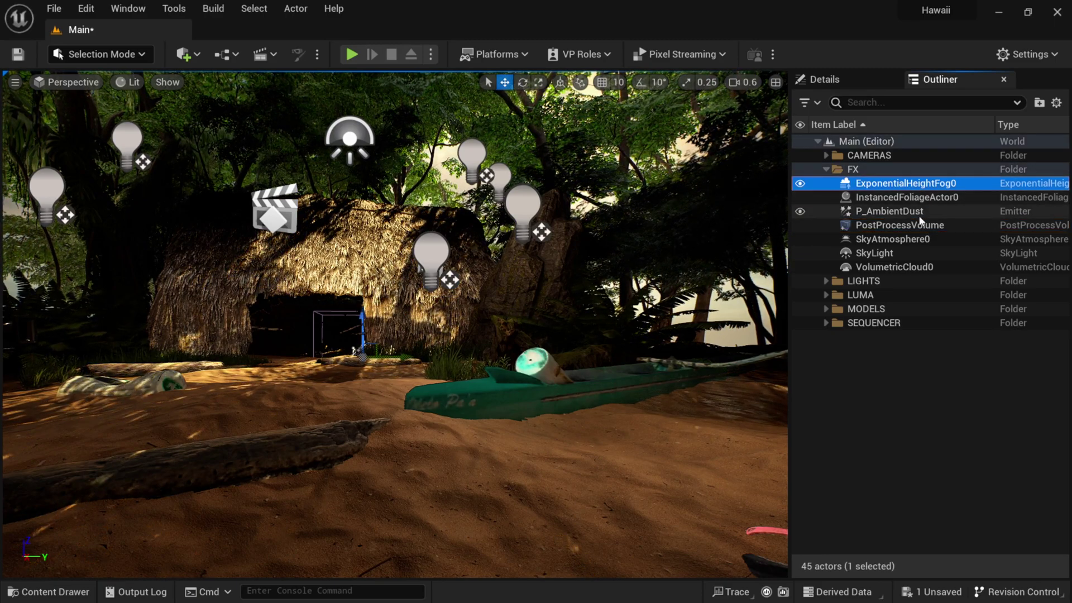
left_click(937, 217)
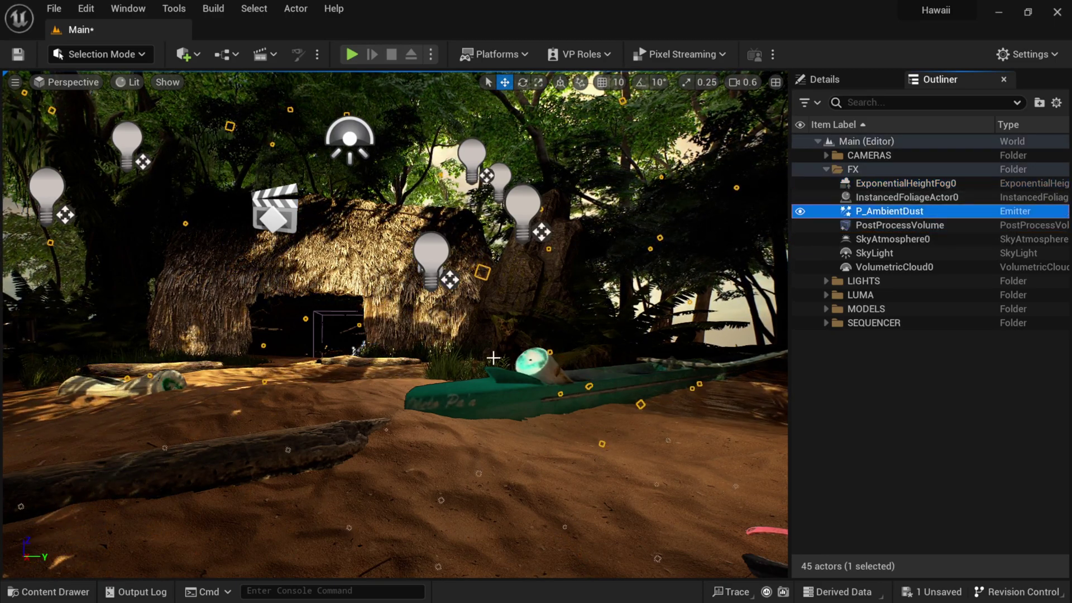
left_click(910, 228)
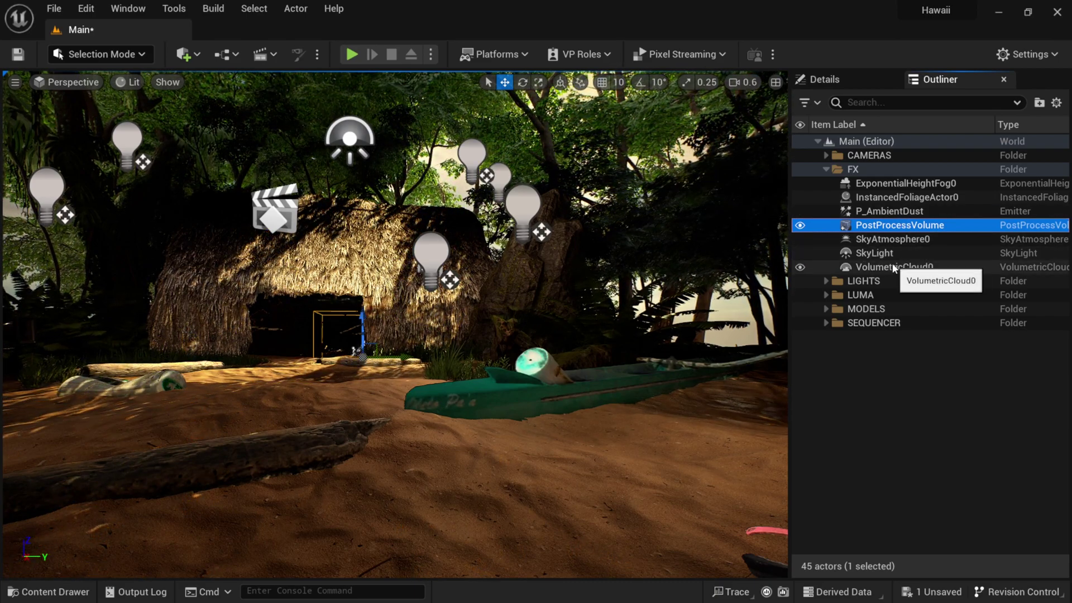
left_click(843, 84)
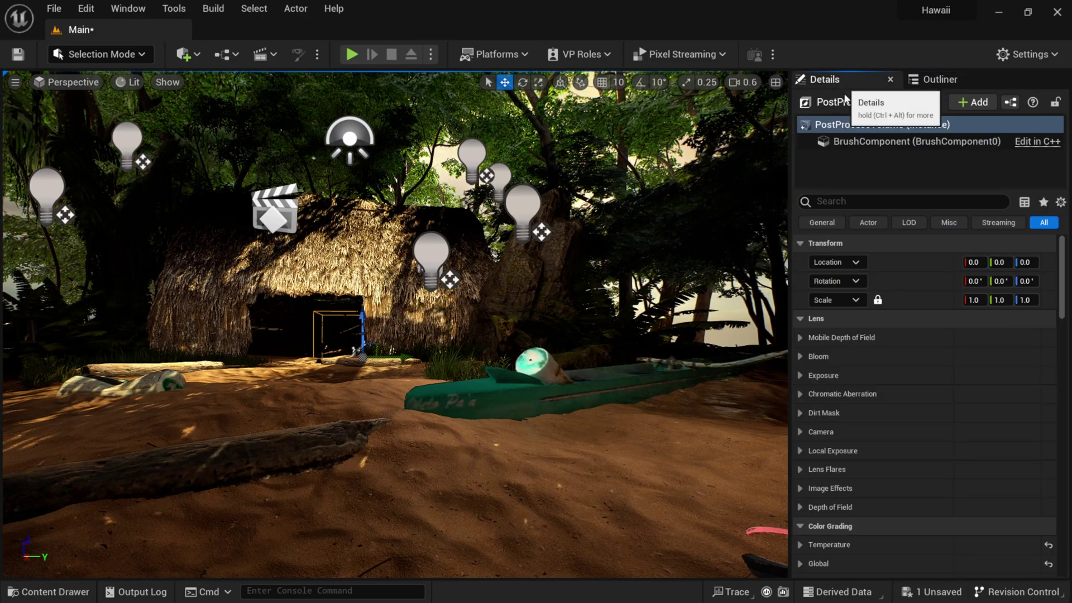
scroll(843, 420, "down", 8)
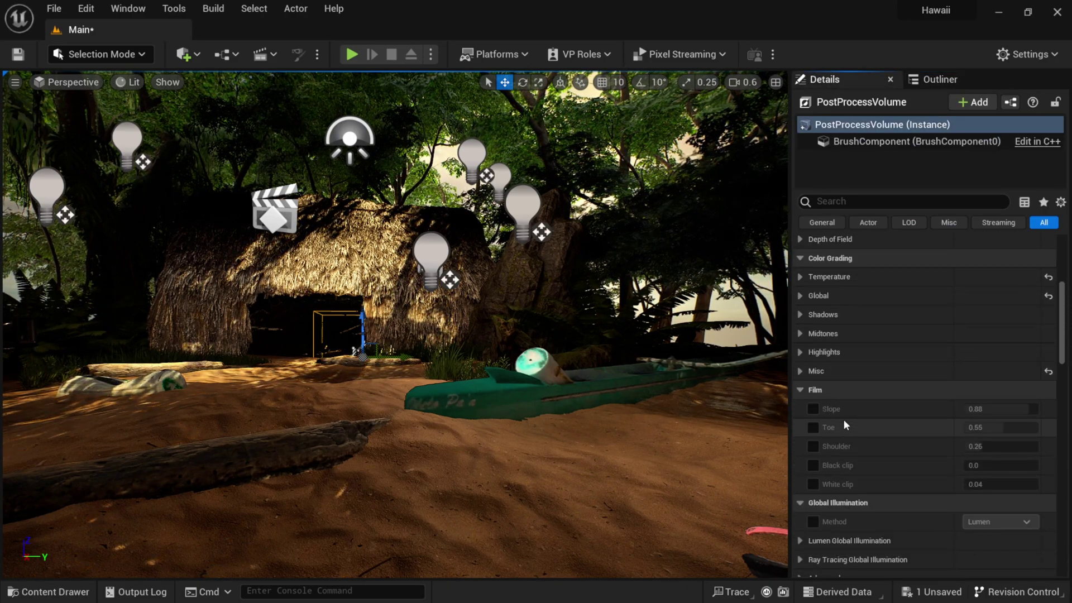
scroll(842, 419, "down", 10)
scroll(846, 411, "down", 10)
scroll(854, 407, "up", 15)
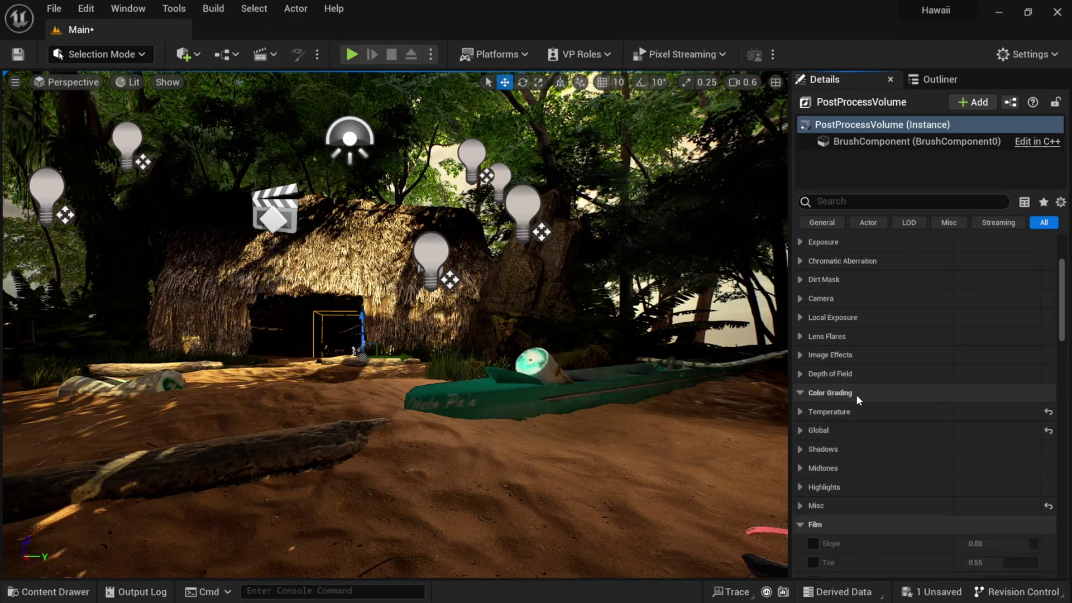
- Expand the PostProcessVolume's Misc color grading settings and widen the property area so the LUT texture name is readable
left_click(800, 506)
scroll(831, 432, "down", 5)
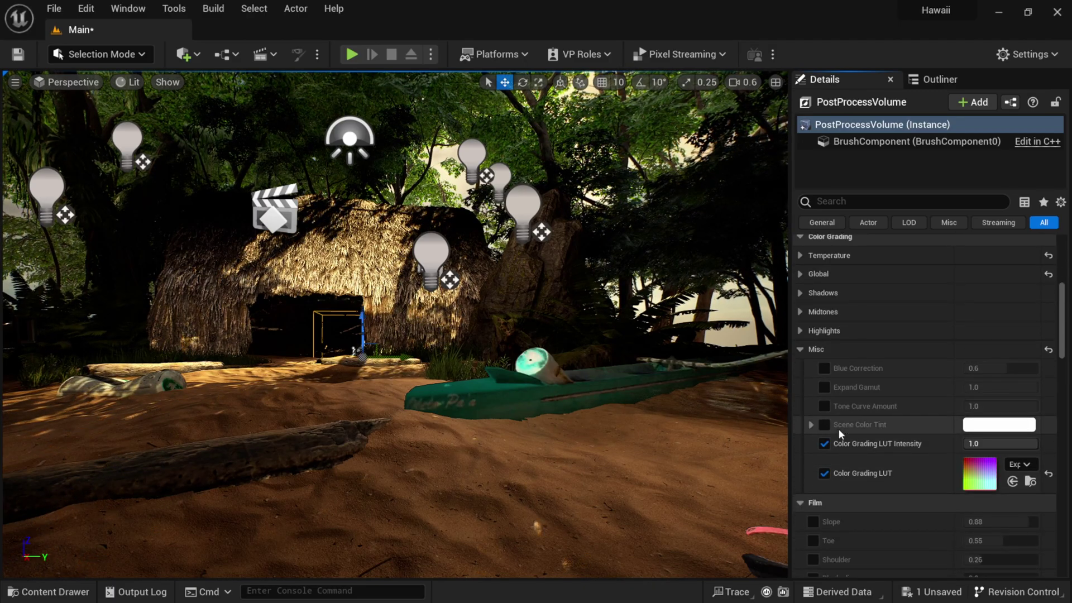
scroll(839, 429, "down", 1)
left_click_drag(790, 436, 671, 435)
left_click_drag(905, 395, 857, 399)
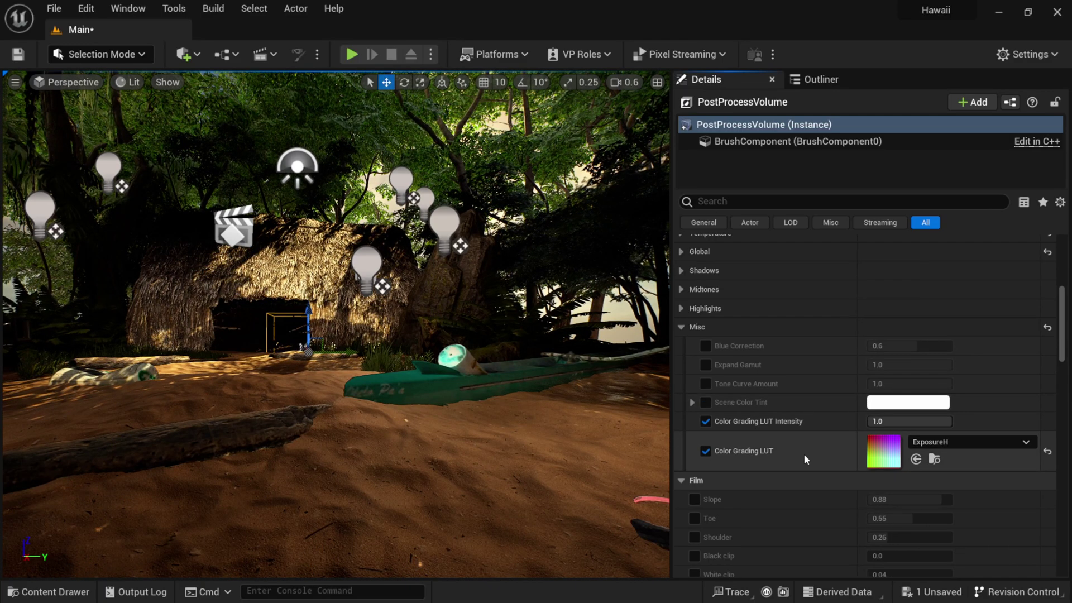
- Toggle the PostProcessVolume's ExposureH Color Grading LUT off and on repeatedly to compare the scene, leaving it enabled
left_click(706, 451)
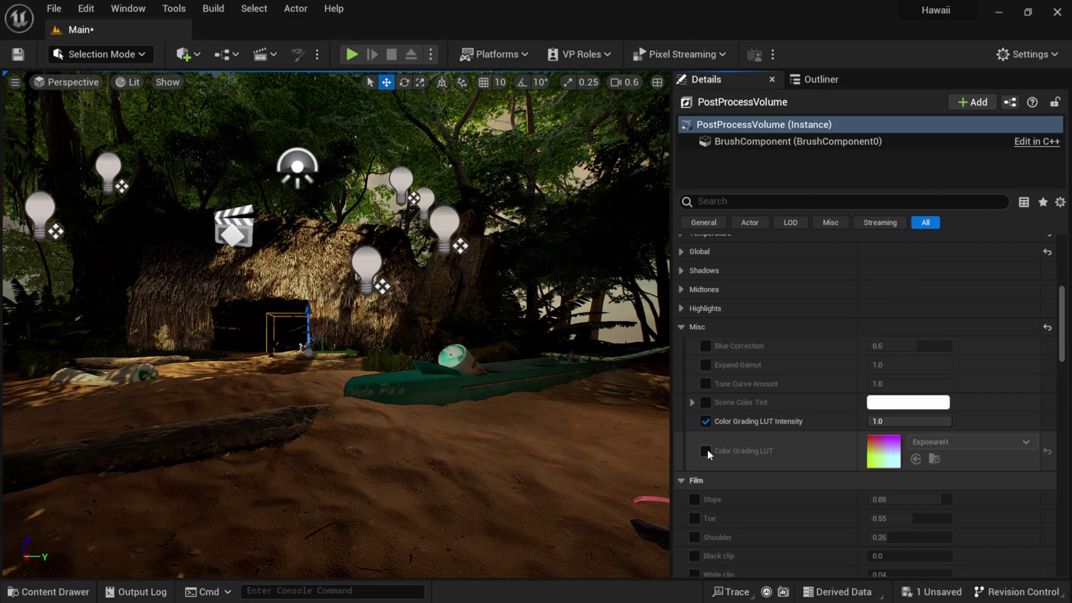
left_click(706, 450)
left_click(706, 451)
left_click(706, 449)
left_click(706, 450)
left_click(706, 450)
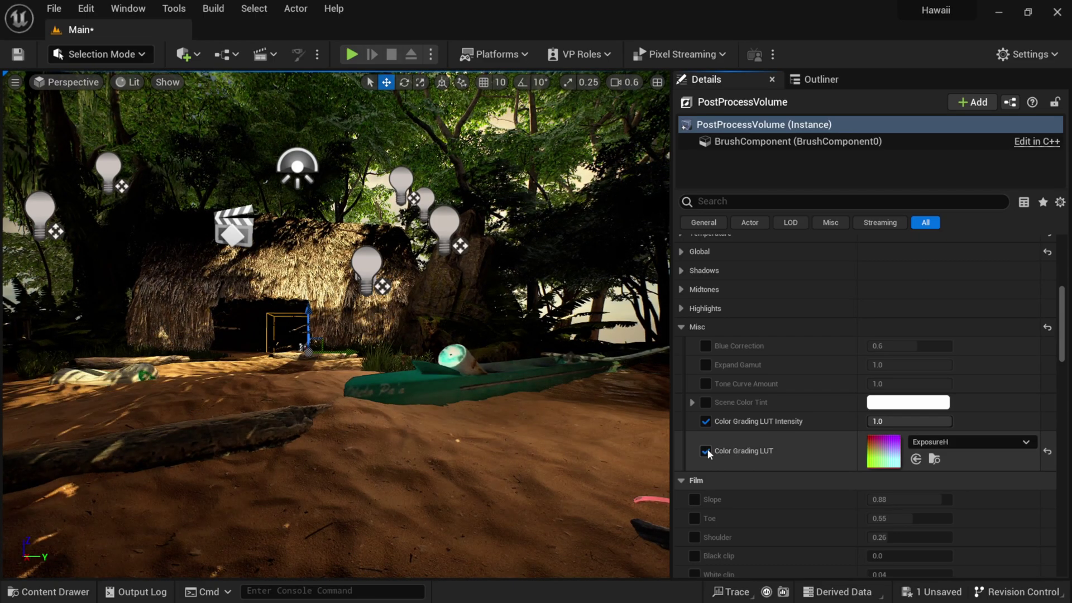
left_click(707, 450)
left_click(707, 450)
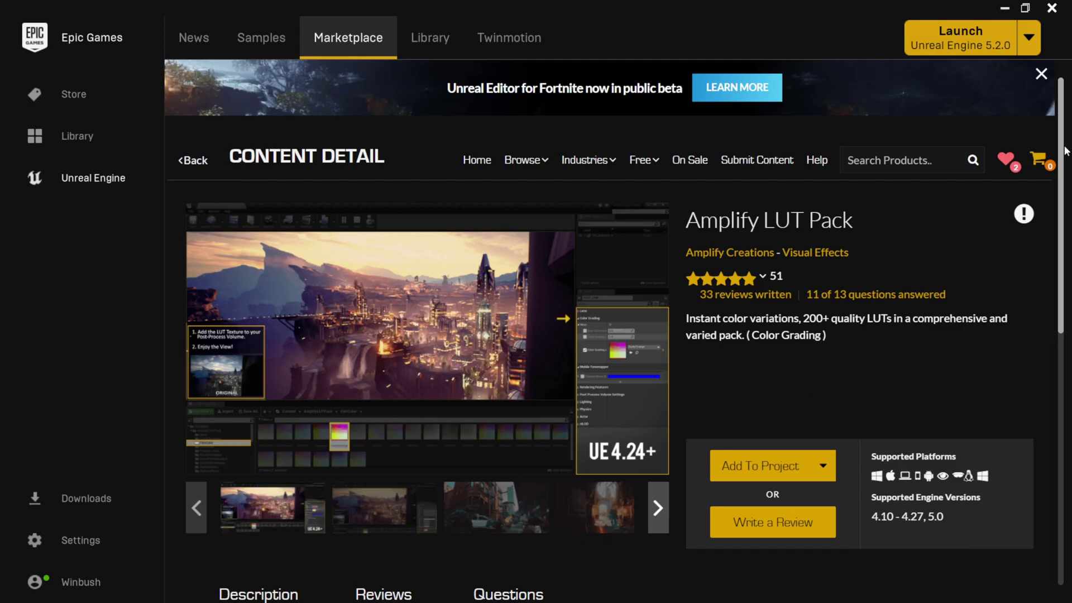
- Switch to the Epic Games Launcher and read the Amplify LUT Pack's description and technical details
scroll(1056, 214, "down", 3)
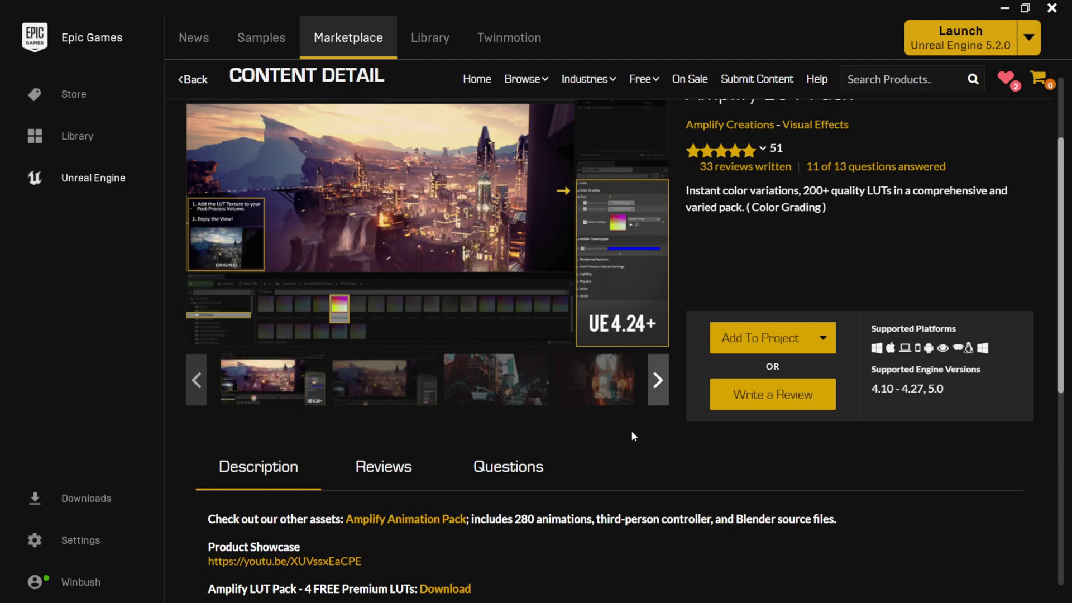
scroll(634, 436, "down", 8)
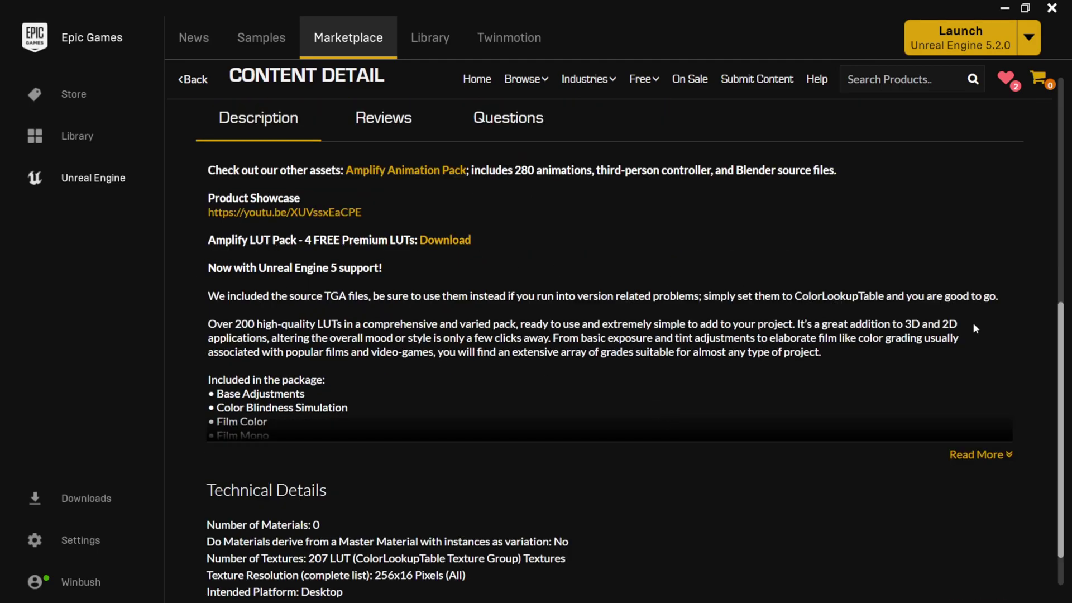
scroll(347, 442, "up", 10)
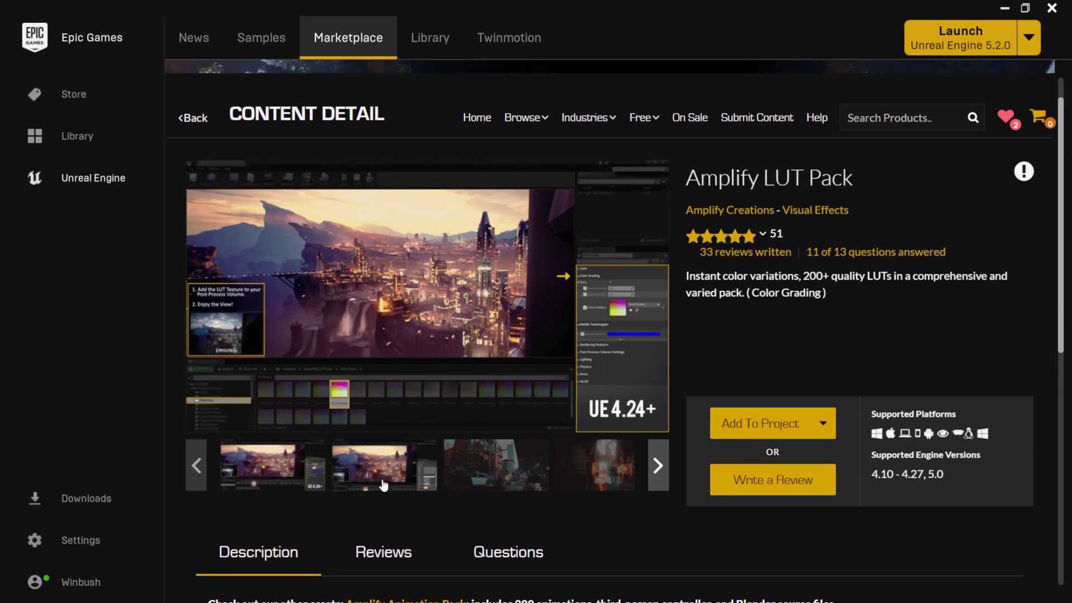
- Browse the Amplify LUT Pack's gallery images comparing graded scenes with their originals
left_click(489, 481)
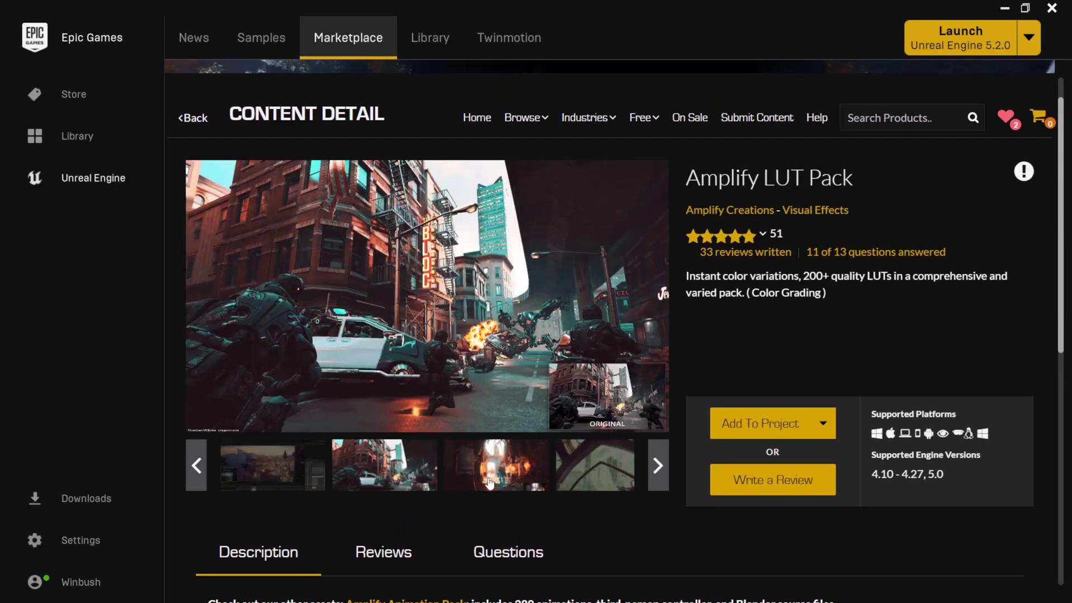
left_click(502, 478)
left_click(491, 477)
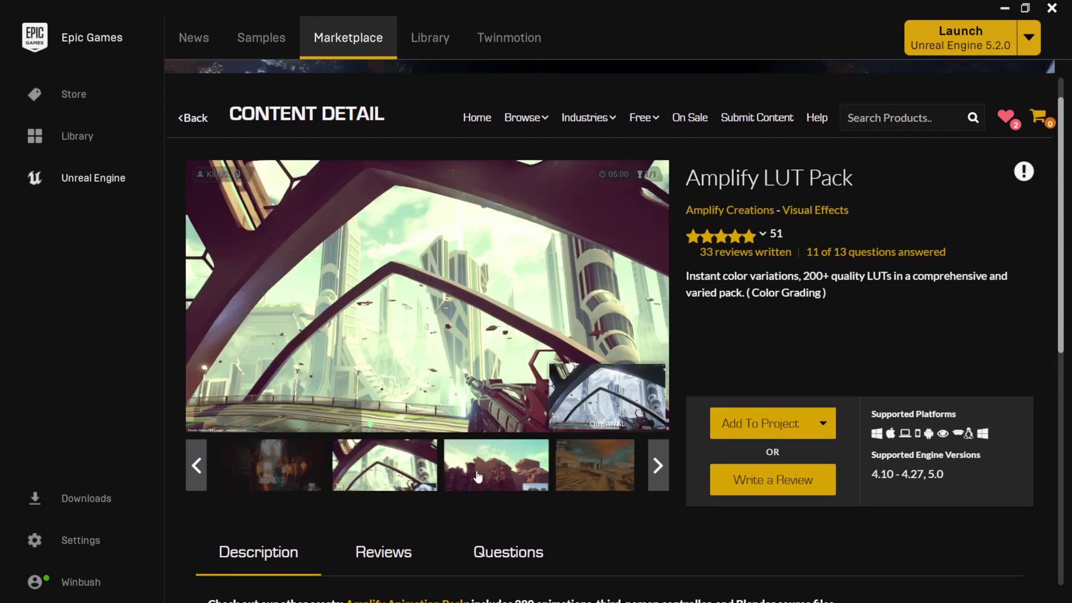
left_click(477, 475)
left_click(473, 471)
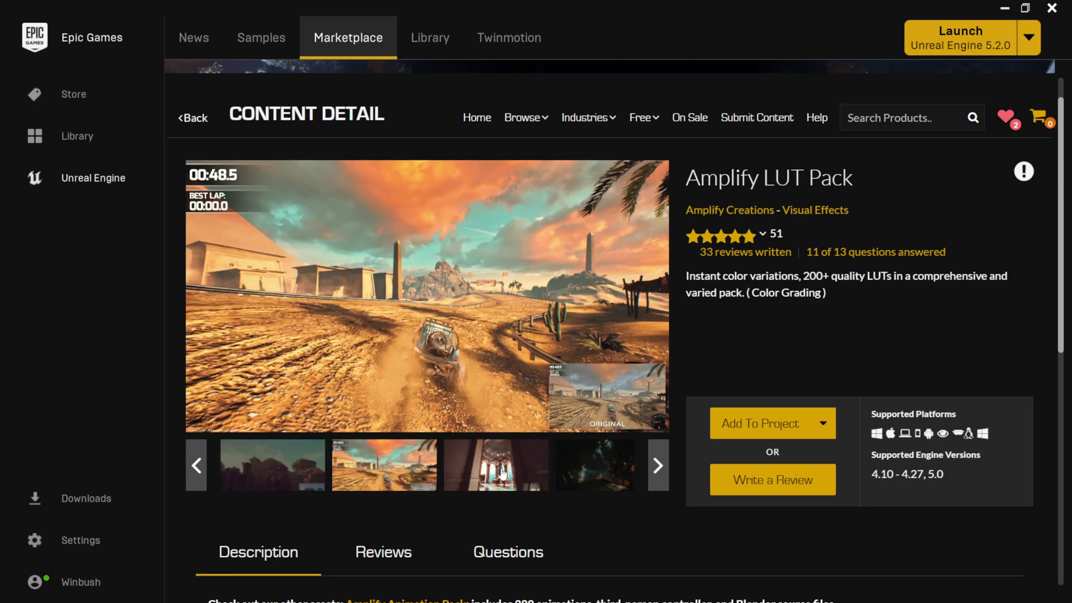
left_click(502, 473)
left_click(587, 475)
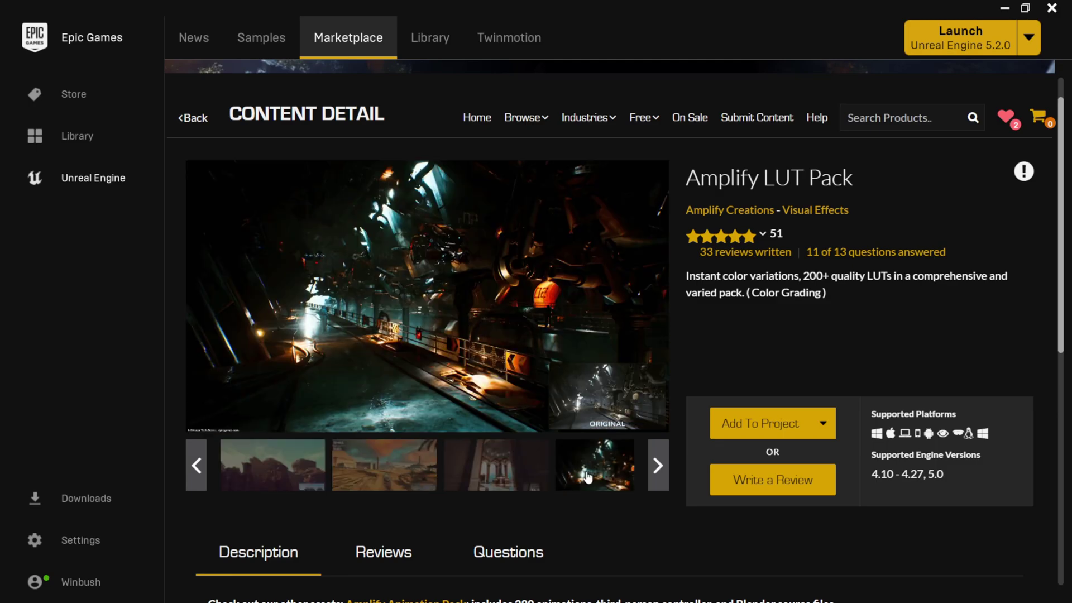
left_click(446, 467)
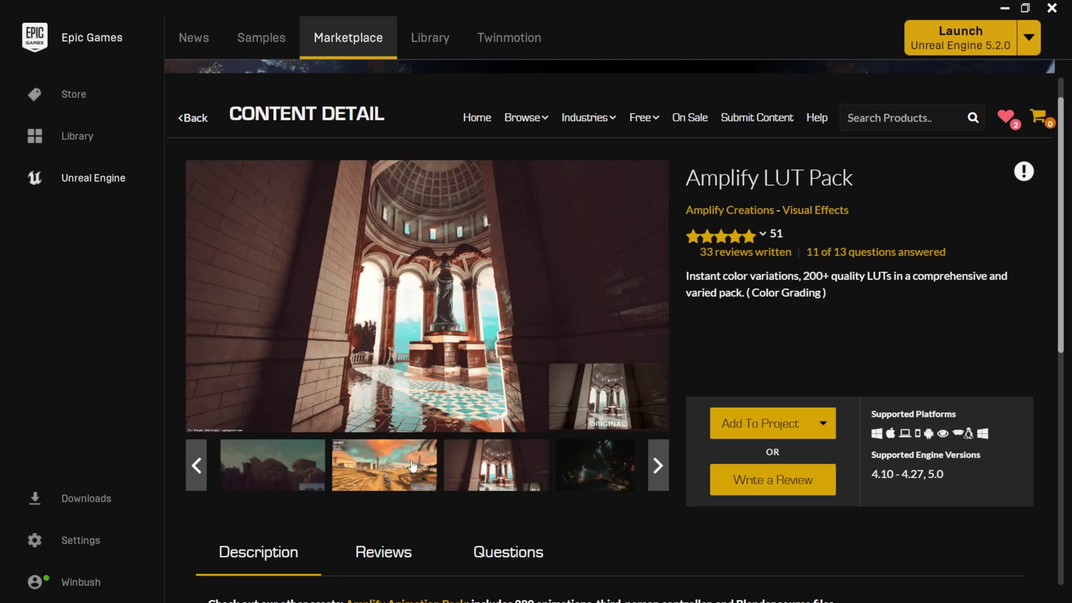